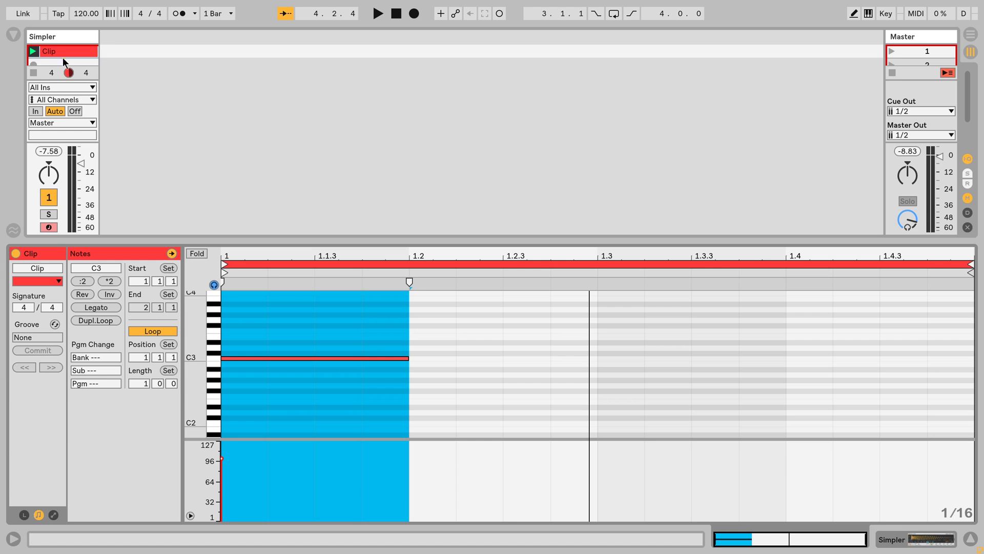
# Lower the velocity of the clip's C3 note to 19 and raise it again
pyautogui.moveTo(262, 357); pyautogui.dragTo(261, 395)
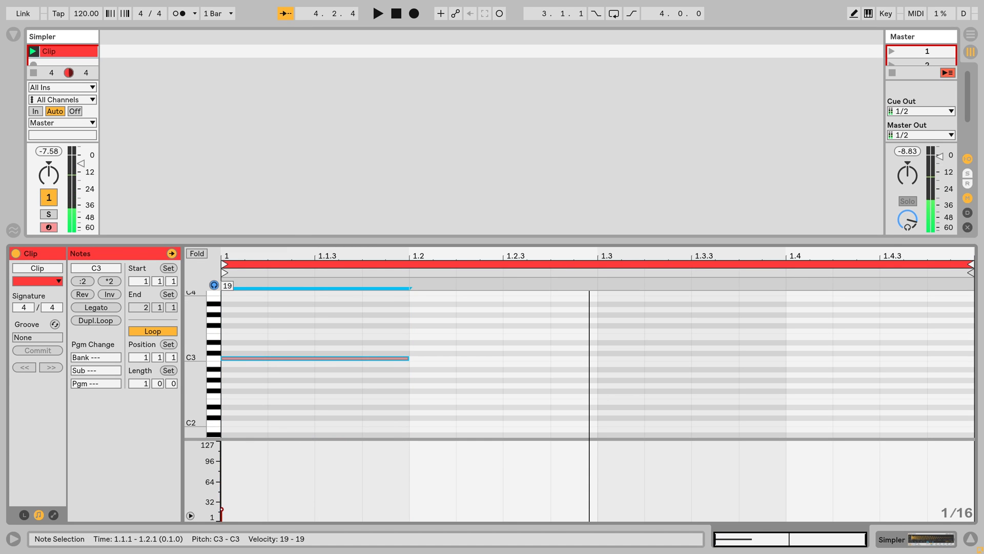
pyautogui.moveTo(262, 357); pyautogui.dragTo(261, 341)
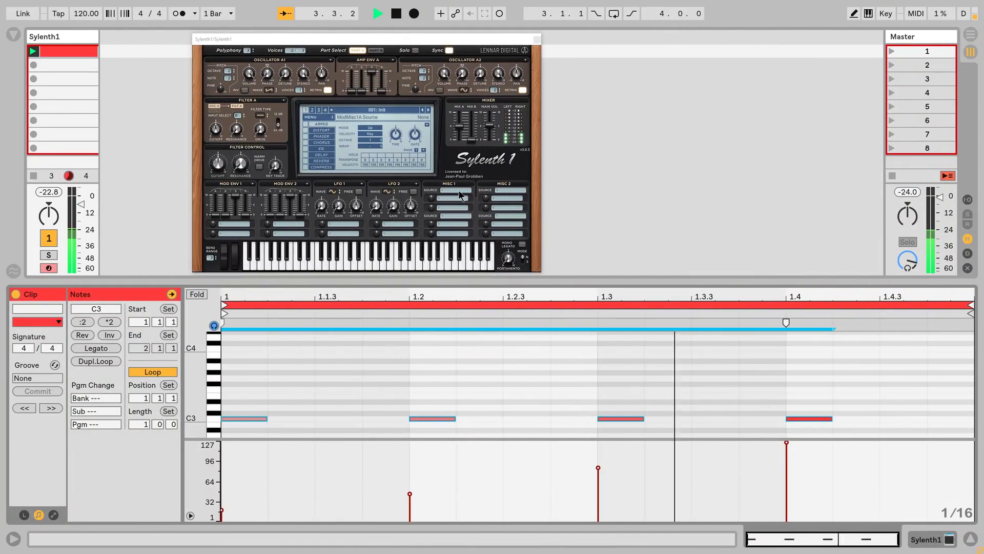
# In Sylenth1's Misc 1 section, choose Velocity as the first modulation source and assign it a Mix destination
pyautogui.click(458, 191)
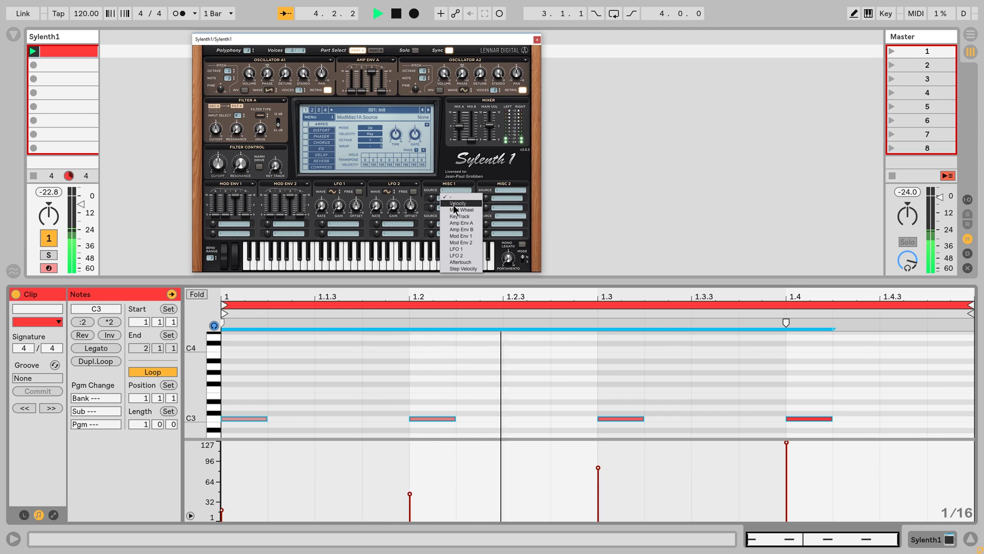
pyautogui.click(454, 197)
pyautogui.click(453, 197)
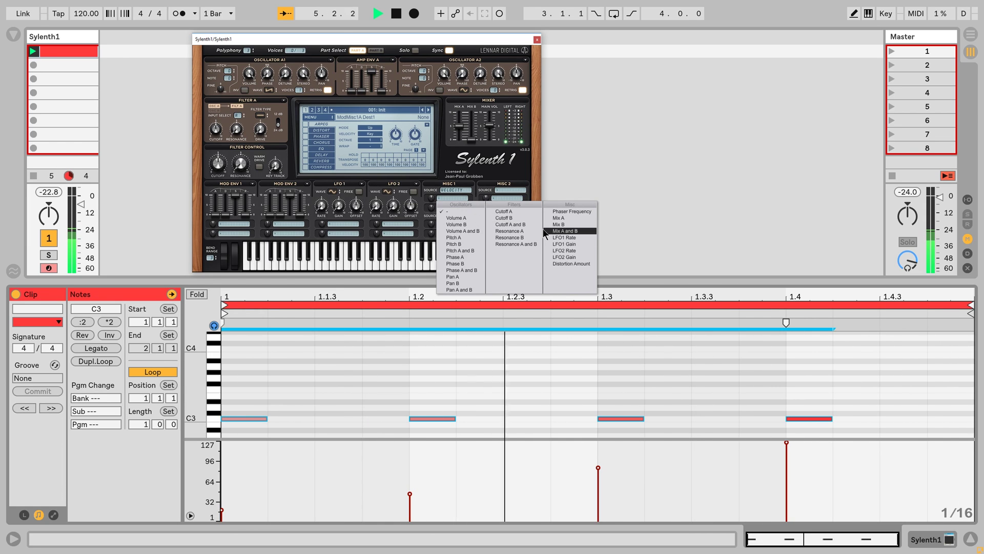
pyautogui.click(556, 218)
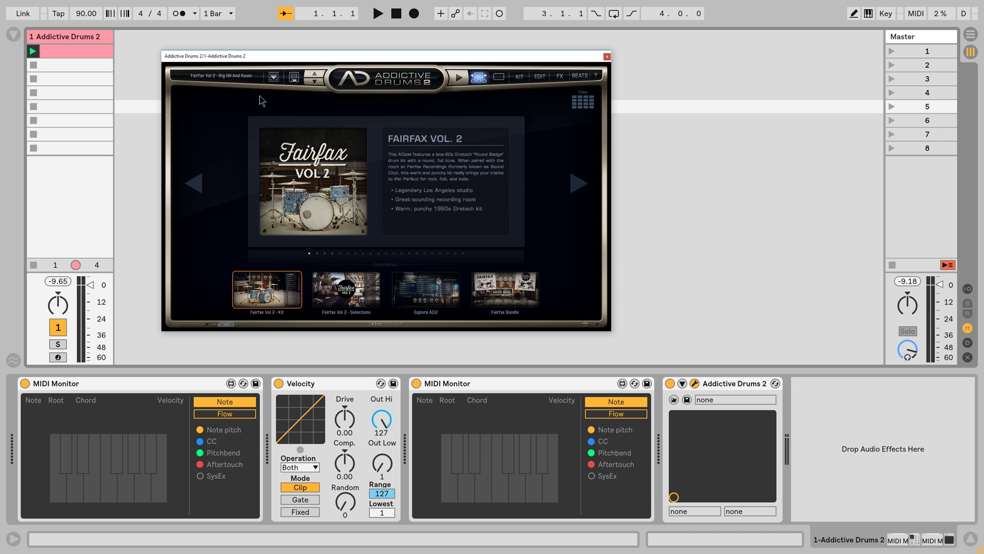
# Open the drum clip in the note editor, close the Addictive Drums 2 window and start playback
pyautogui.doubleClick(95, 54)
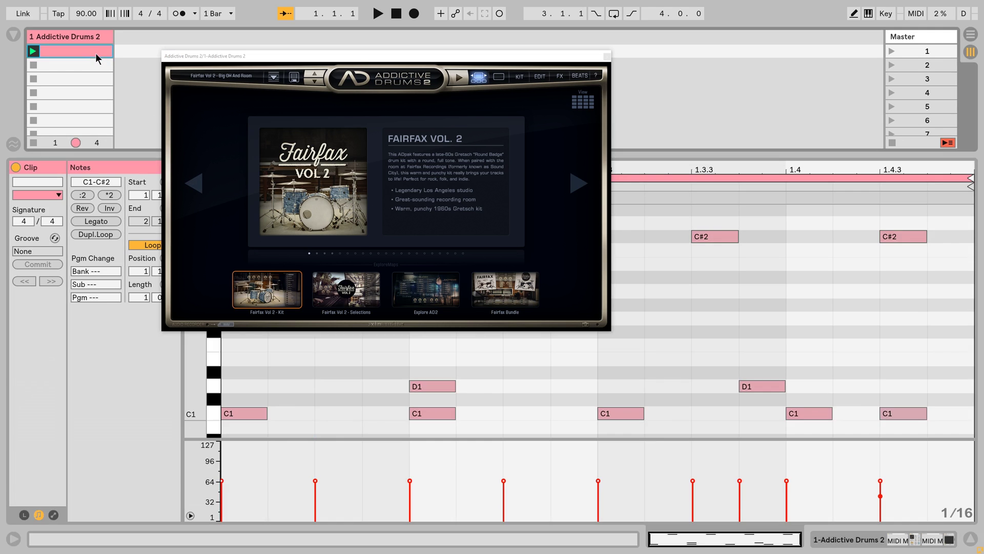
pyautogui.click(606, 55)
pyautogui.press('space')
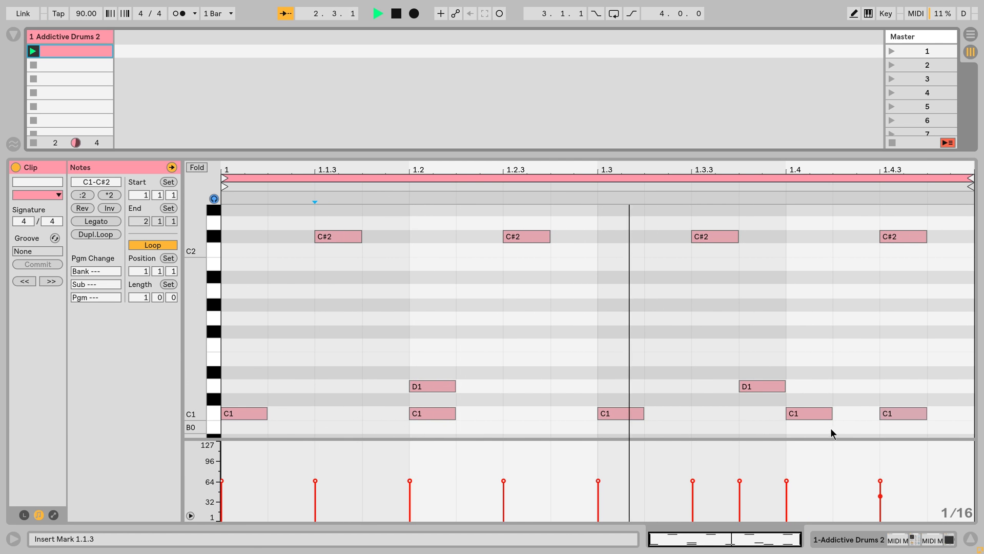
# Inspect the velocities of individual kick notes in the drum clip, including the final C1 note
pyautogui.click(597, 482)
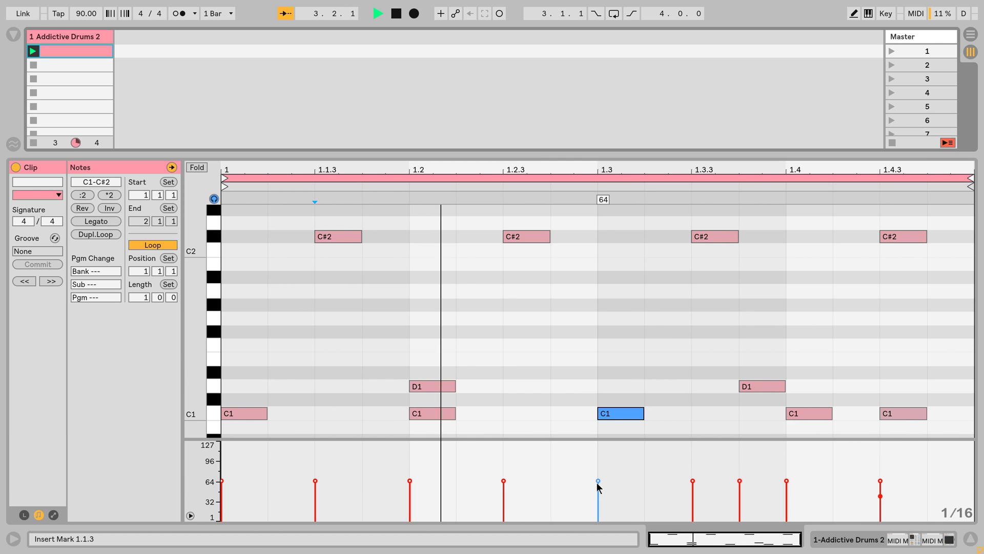
pyautogui.click(782, 494)
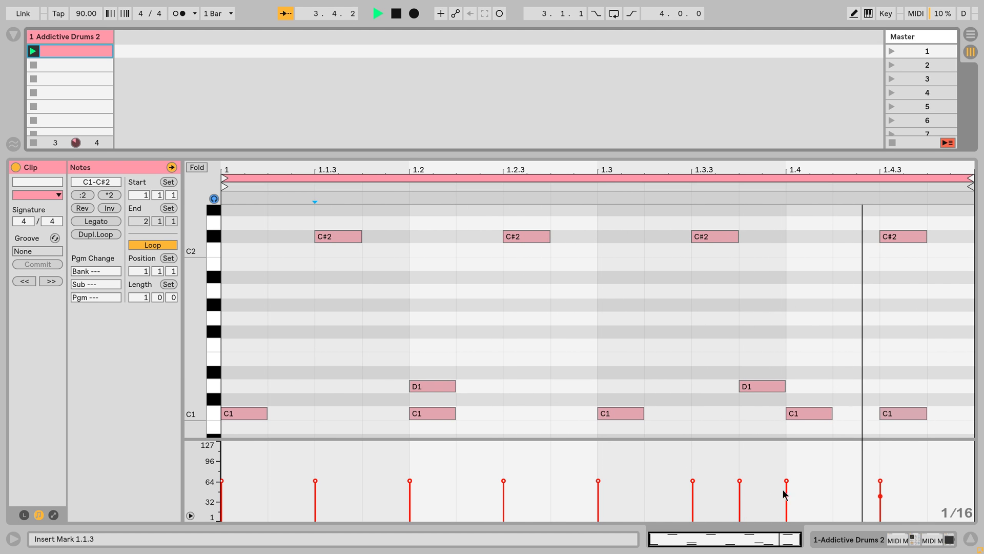
pyautogui.click(881, 497)
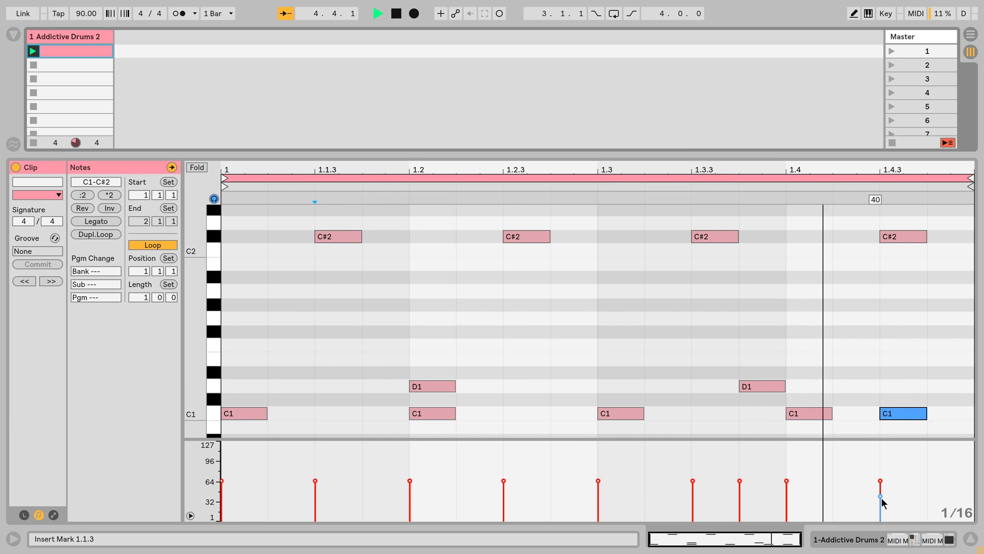
pyautogui.click(877, 510)
# Show the drum track's device chain and locate the Velocity device among the MIDI effects in the browser
pyautogui.click(870, 542)
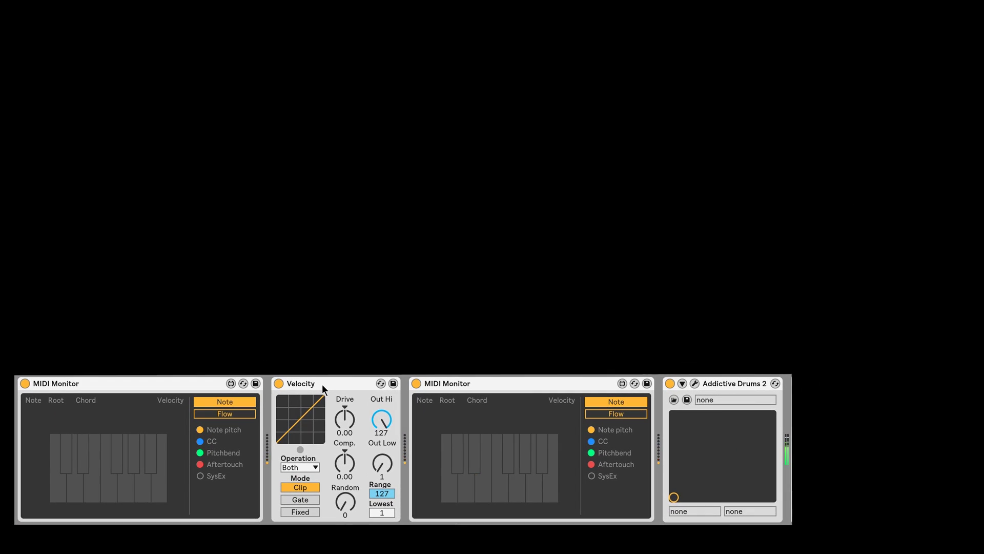
pyautogui.click(322, 383)
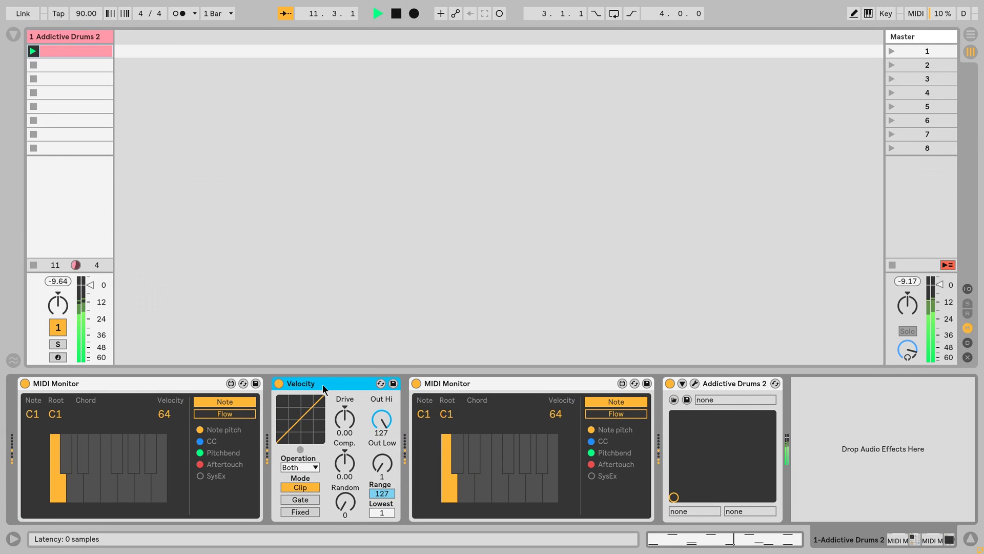
pyautogui.hotkey('ctrl', 'alt', 'b')
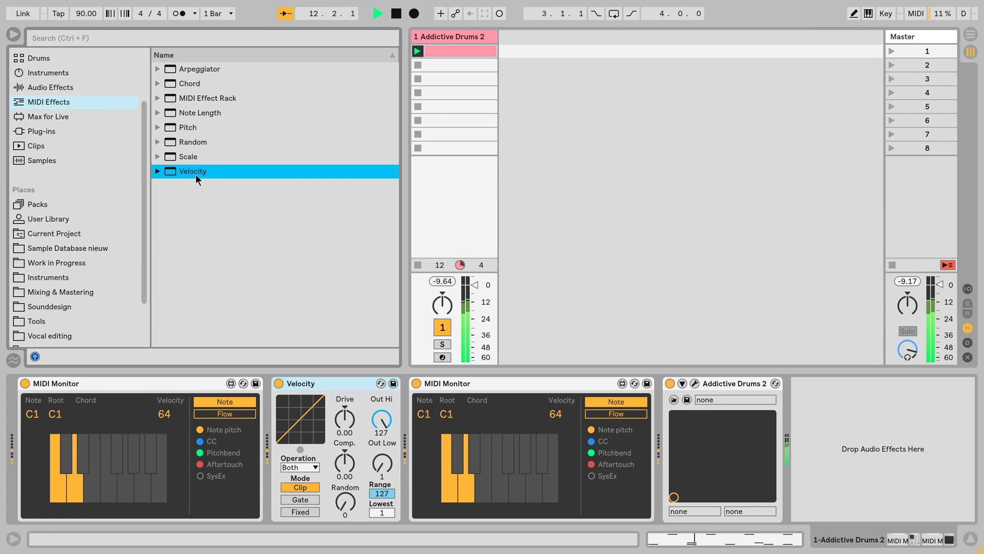
pyautogui.click(17, 33)
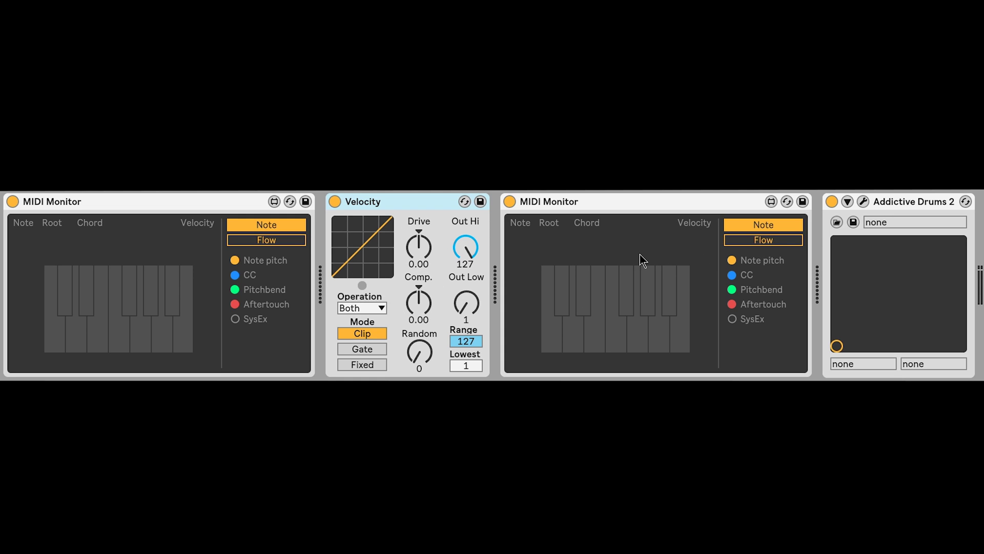
# Lower the Velocity device's Drive to -0.68 and return it to 0.00
pyautogui.click(420, 248)
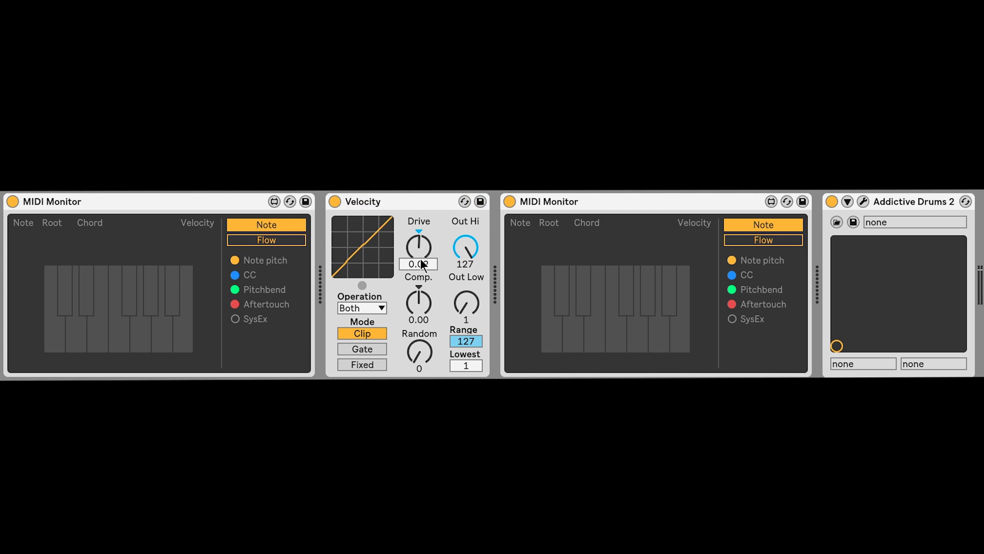
pyautogui.moveTo(422, 262)
pyautogui.mouseDown()
pyautogui.moveTo(421, 162)
pyautogui.moveTo(421, 263)
pyautogui.mouseUp()
pyautogui.moveTo(423, 261); pyautogui.dragTo(423, 293)
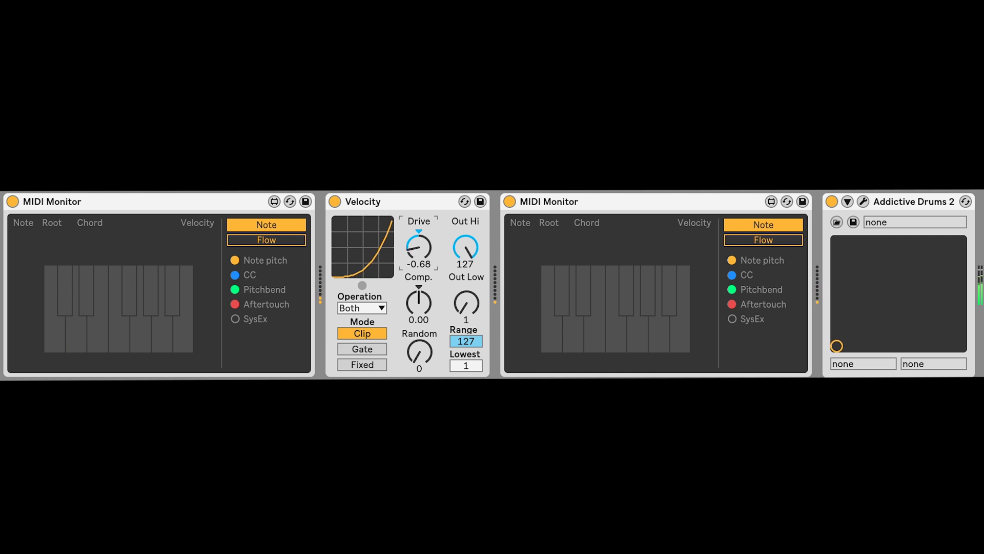
pyautogui.moveTo(418, 247); pyautogui.dragTo(419, 220)
# Try the Velocity device's Random amount at 10 and 57, and lower it again
pyautogui.moveTo(419, 359)
pyautogui.mouseDown()
pyautogui.moveTo(419, 341)
pyautogui.moveTo(419, 367)
pyautogui.mouseUp()
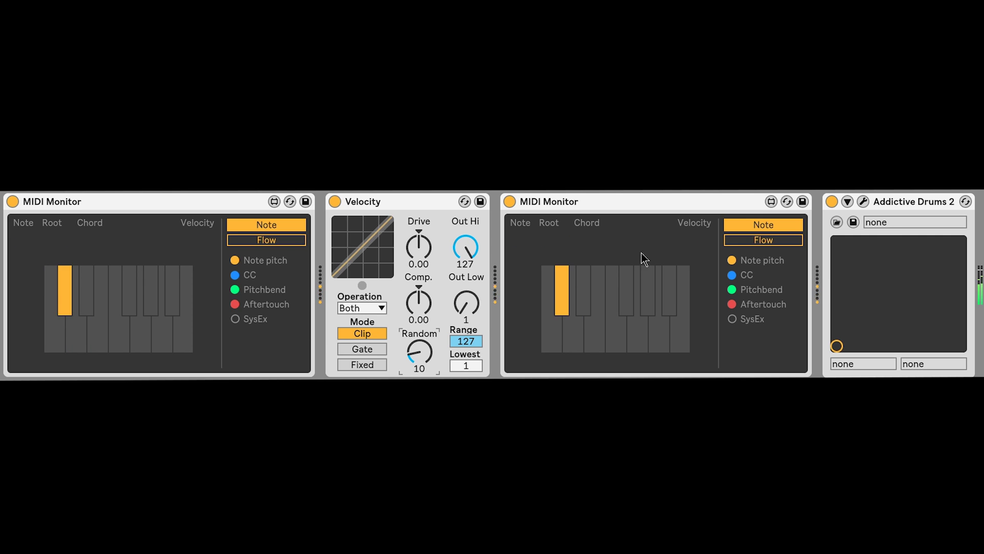
pyautogui.moveTo(429, 359); pyautogui.dragTo(429, 310)
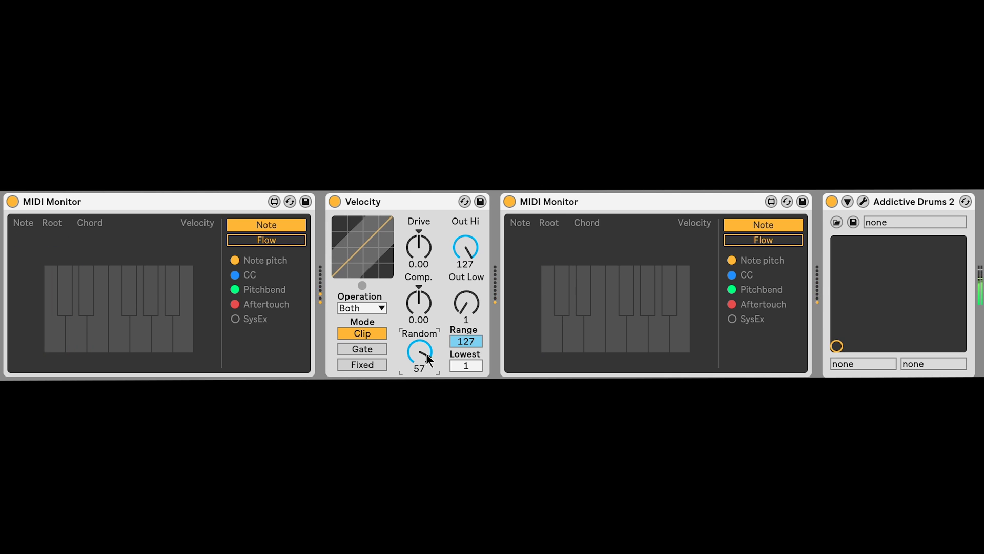
pyautogui.moveTo(420, 358); pyautogui.dragTo(420, 377)
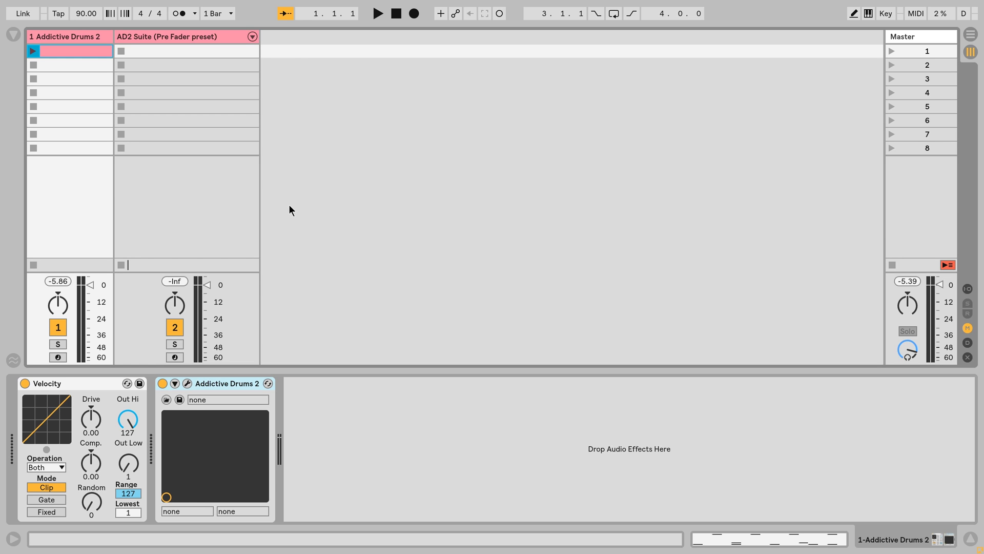
# View the AD2 Suite track's devices and delete the Addictive Drums 2 instrument from the first track
pyautogui.click(194, 39)
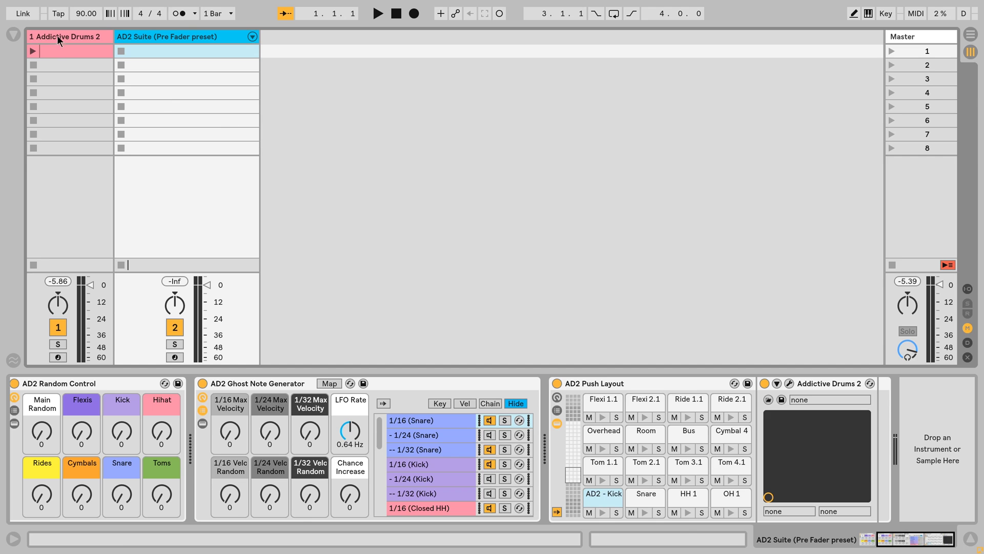
pyautogui.click(58, 36)
pyautogui.click(222, 382)
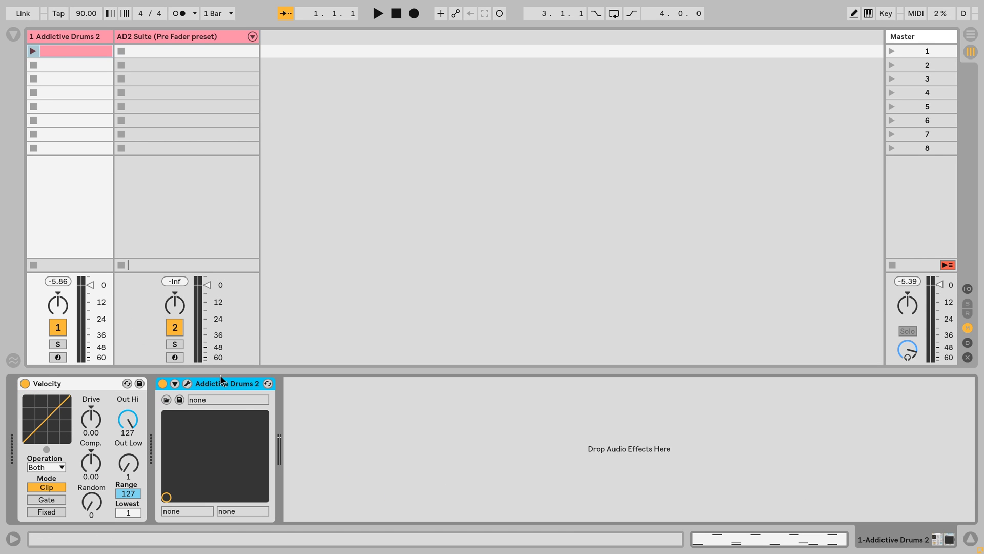
pyautogui.press('Delete')
# Add a Drum Rack after the Velocity device and load the Addictive Drums 2 plug-in onto its C1 pad
pyautogui.click(13, 34)
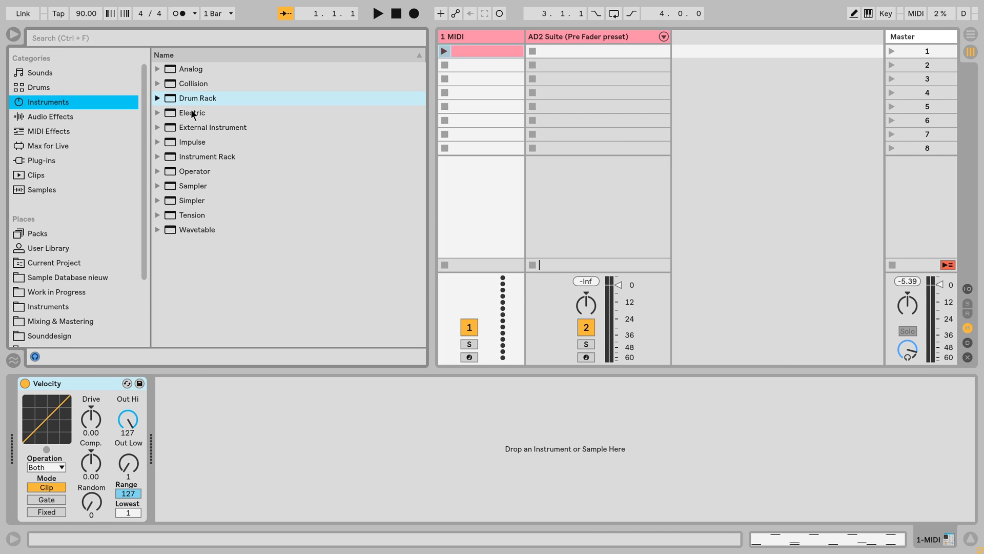
pyautogui.moveTo(203, 108); pyautogui.dragTo(252, 419)
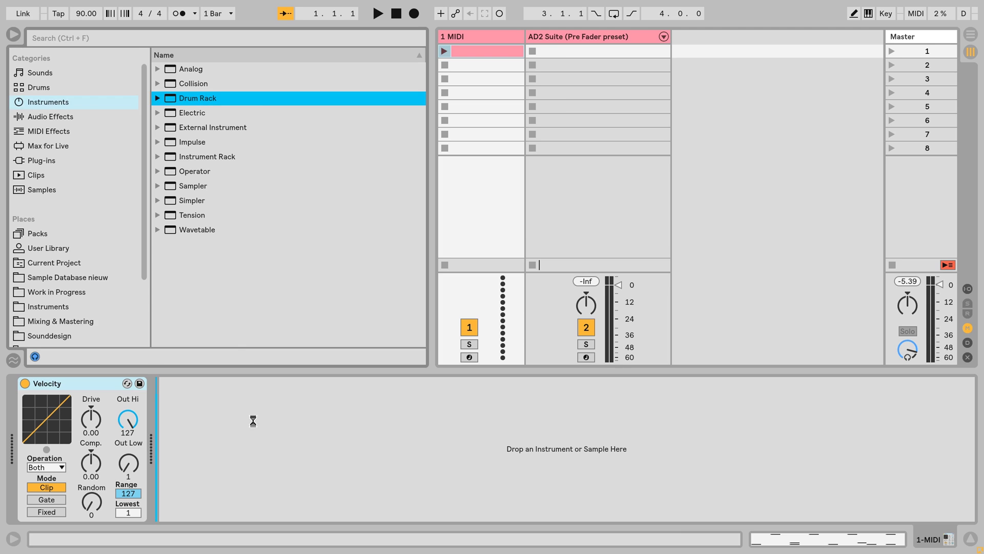
pyautogui.click(57, 160)
pyautogui.moveTo(195, 156); pyautogui.dragTo(221, 500)
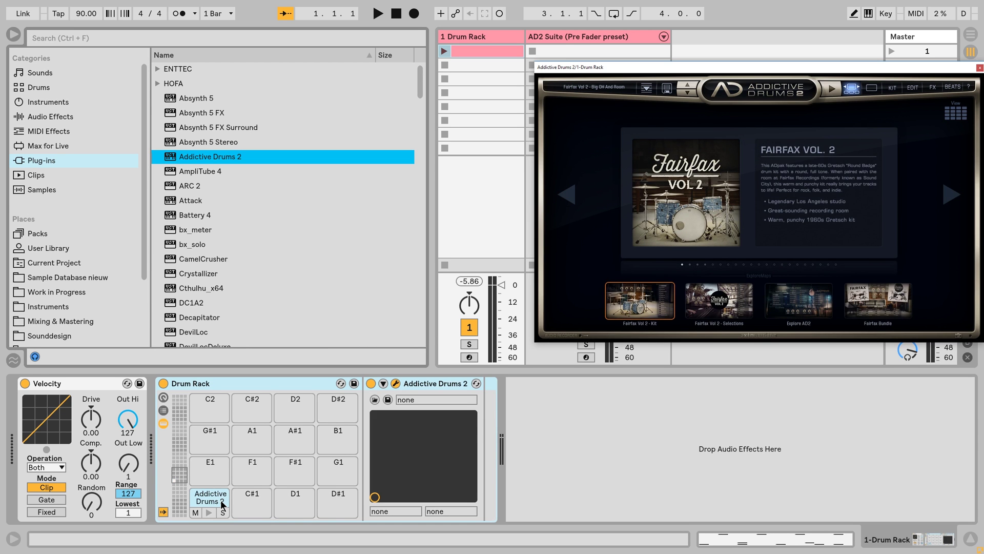
# Display the kit pieces in Addictive Drums 2 and audition the Drum Rack's C1 pad
pyautogui.click(661, 292)
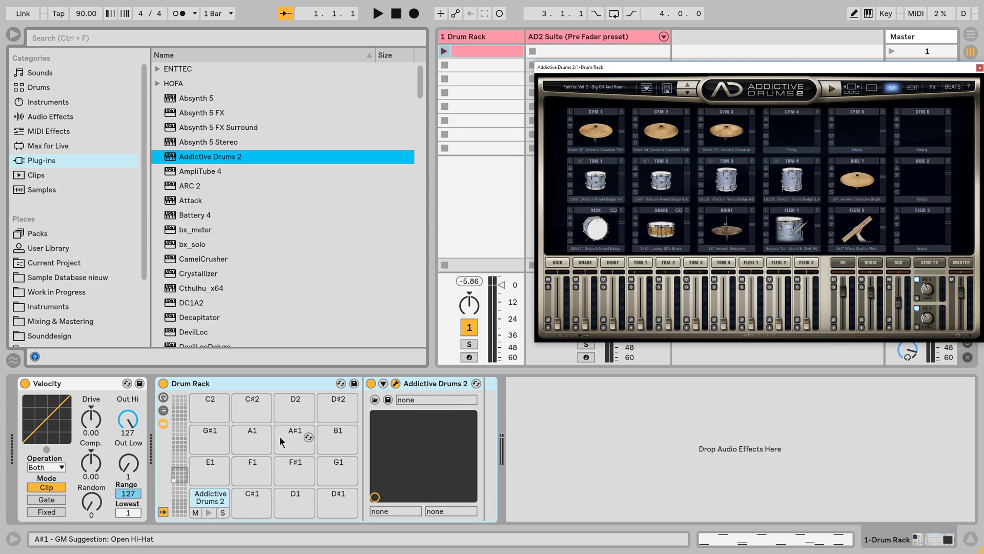
pyautogui.rightClick(210, 509)
pyautogui.press('Escape')
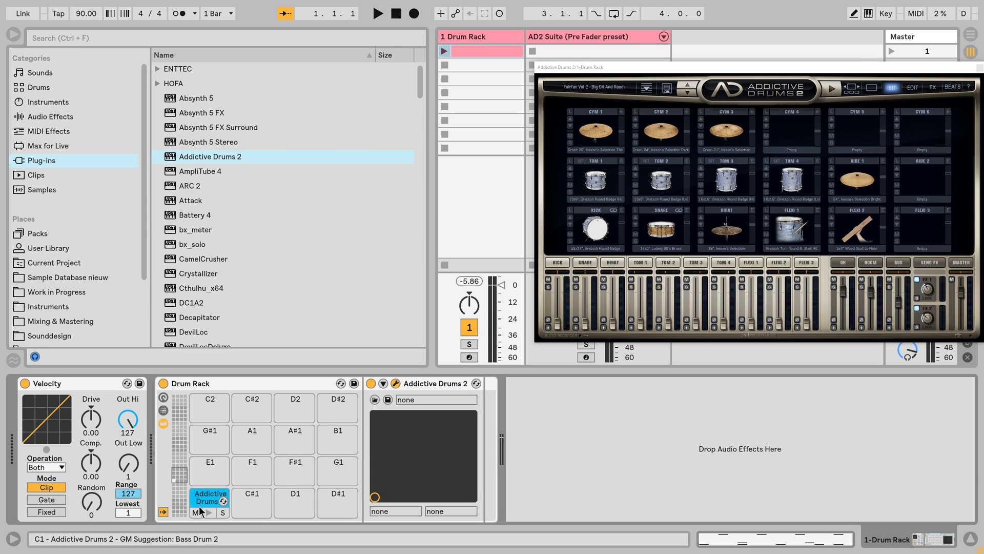
pyautogui.click(208, 511)
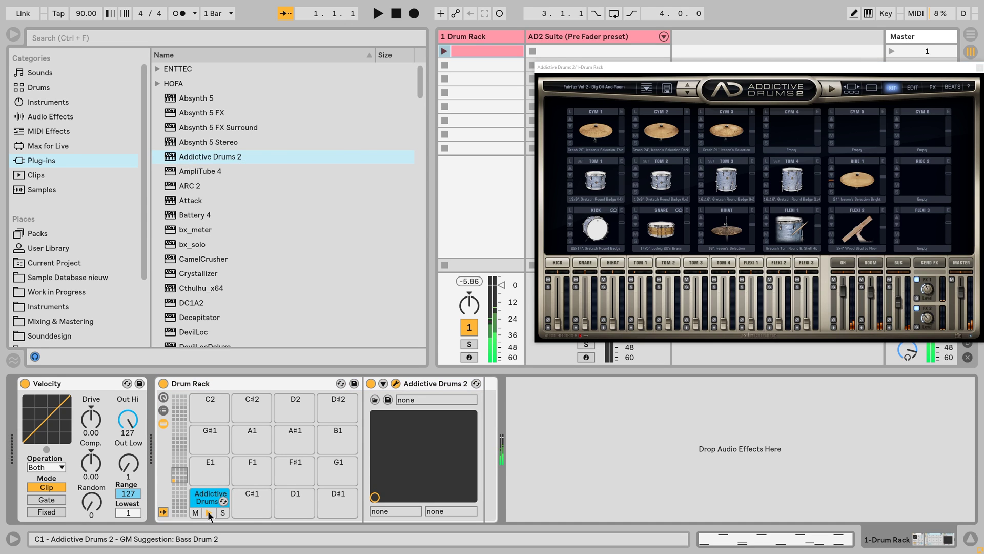
# Show the Drum Rack's chain list with its input/output settings and audition the C1 pad
pyautogui.click(163, 410)
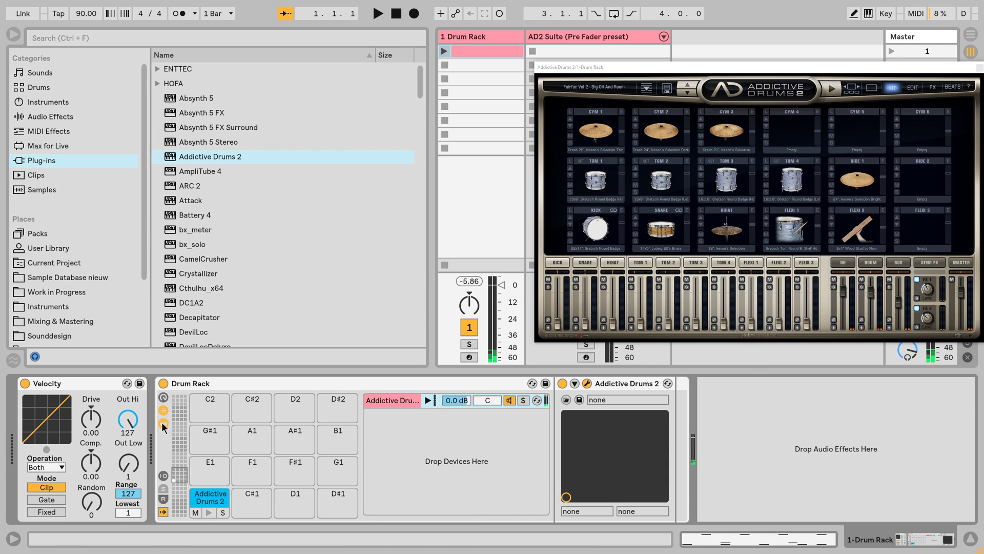
pyautogui.click(162, 475)
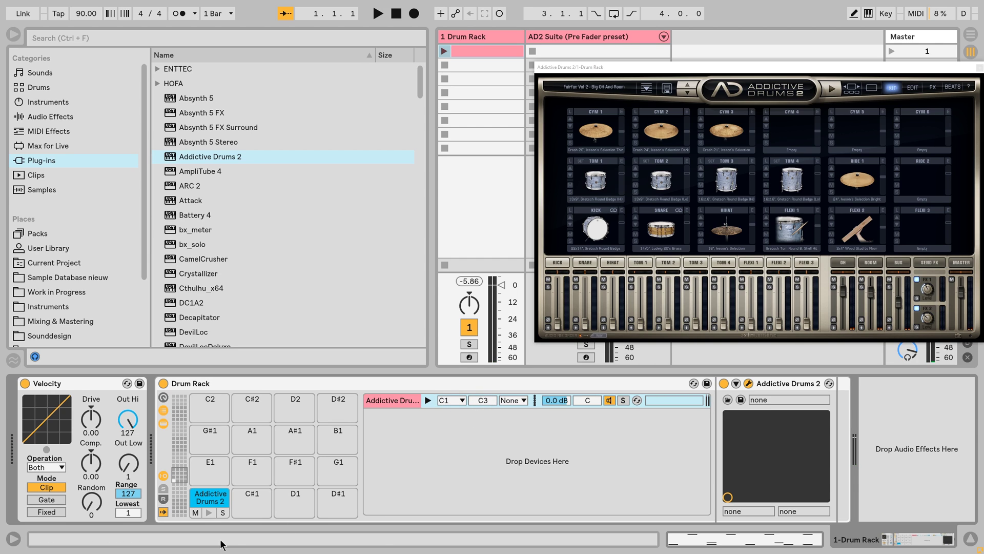
pyautogui.click(209, 511)
# Open the Map Window in Addictive Drums 2 and compare the C1 pad's trigger with the Kick key
pyautogui.click(969, 88)
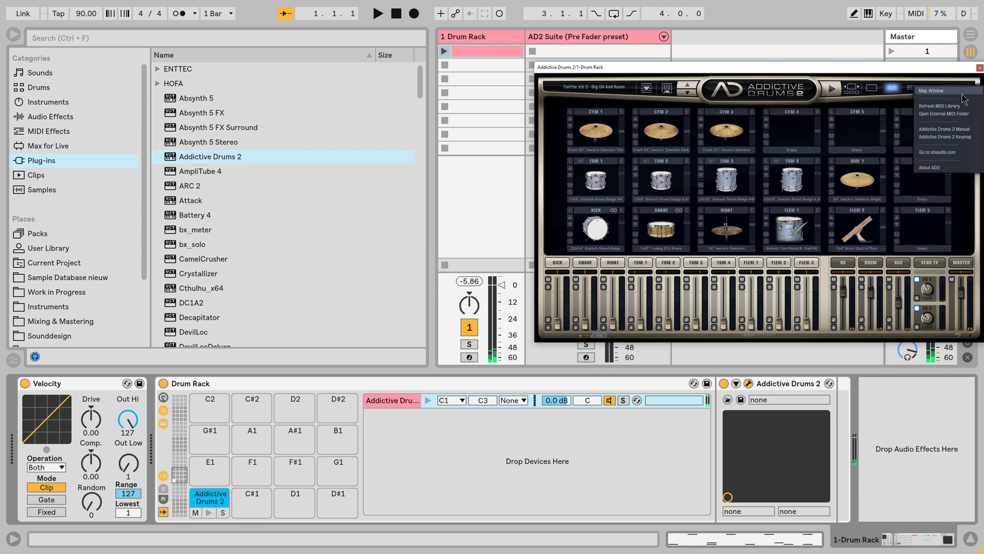
pyautogui.click(962, 97)
pyautogui.click(209, 513)
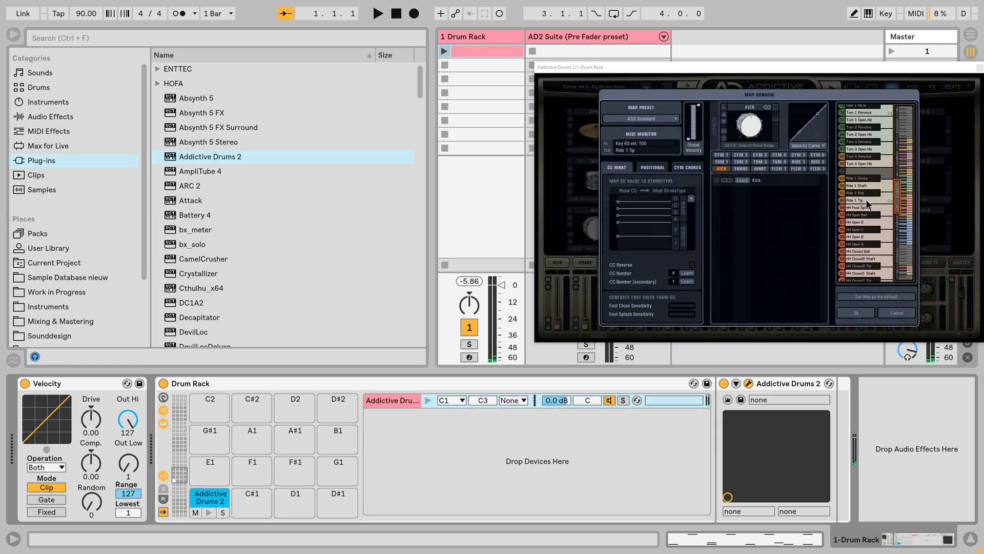
pyautogui.moveTo(896, 201); pyautogui.dragTo(901, 229)
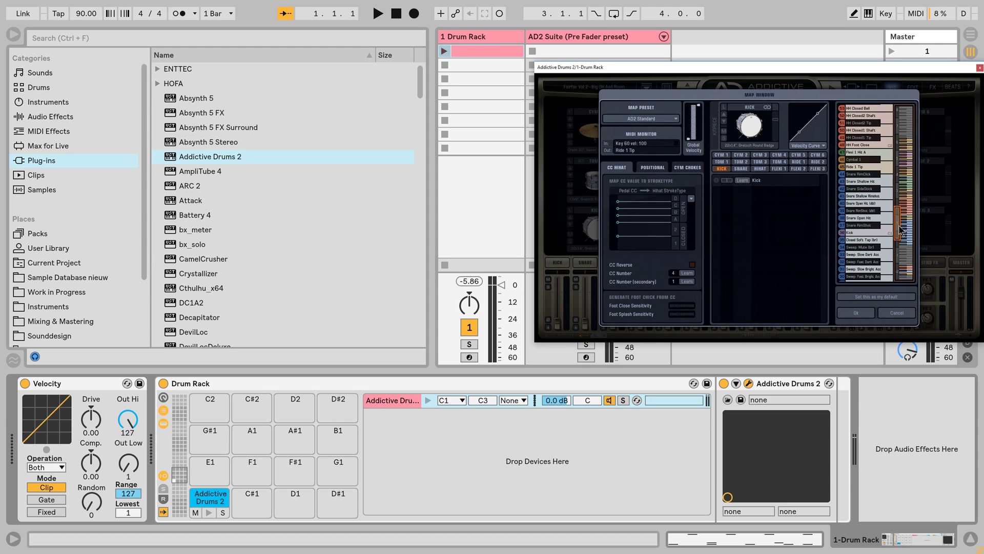
pyautogui.click(885, 231)
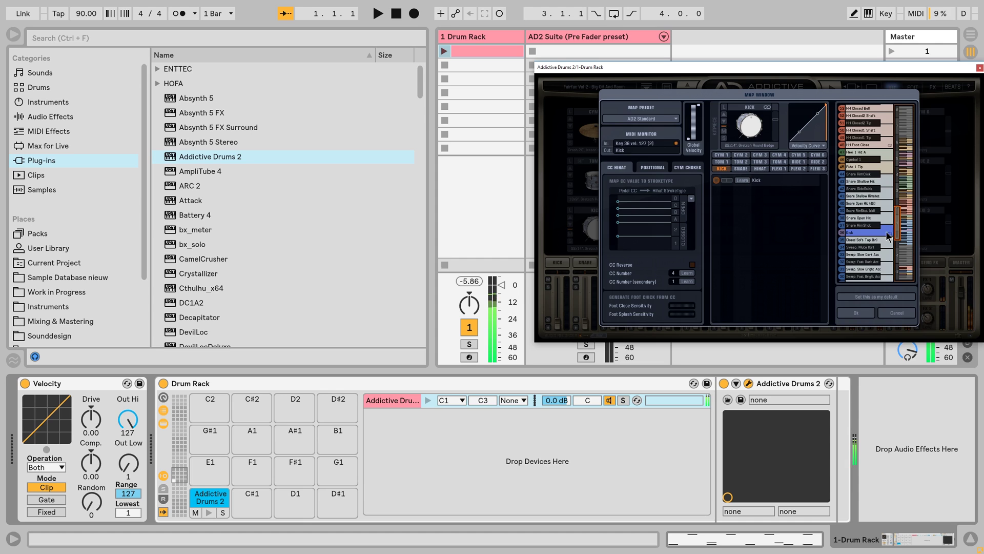
# Set the play note of the Addictive Drums 2 chain to C1 and audition its pad
pyautogui.click(480, 399)
pyautogui.moveTo(483, 399); pyautogui.dragTo(483, 412)
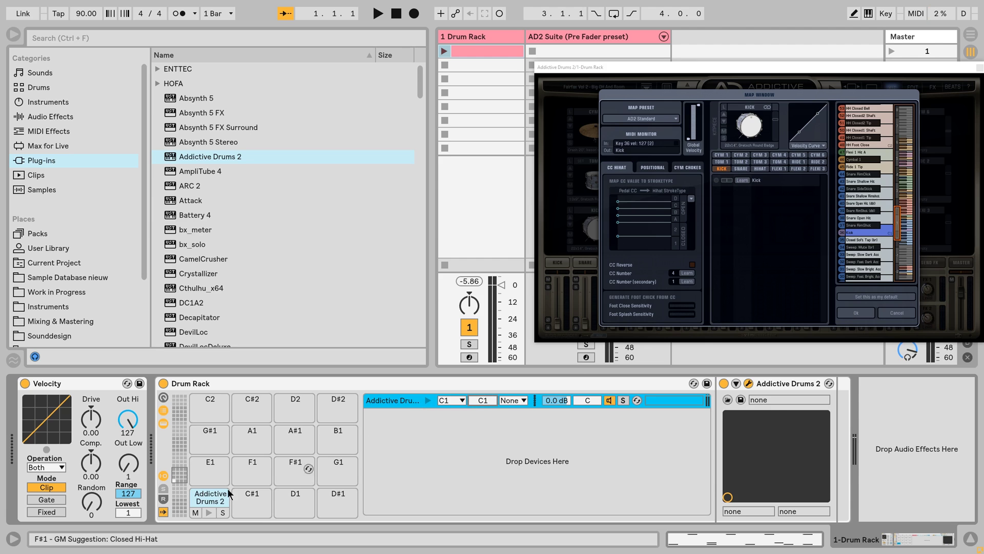
pyautogui.click(208, 512)
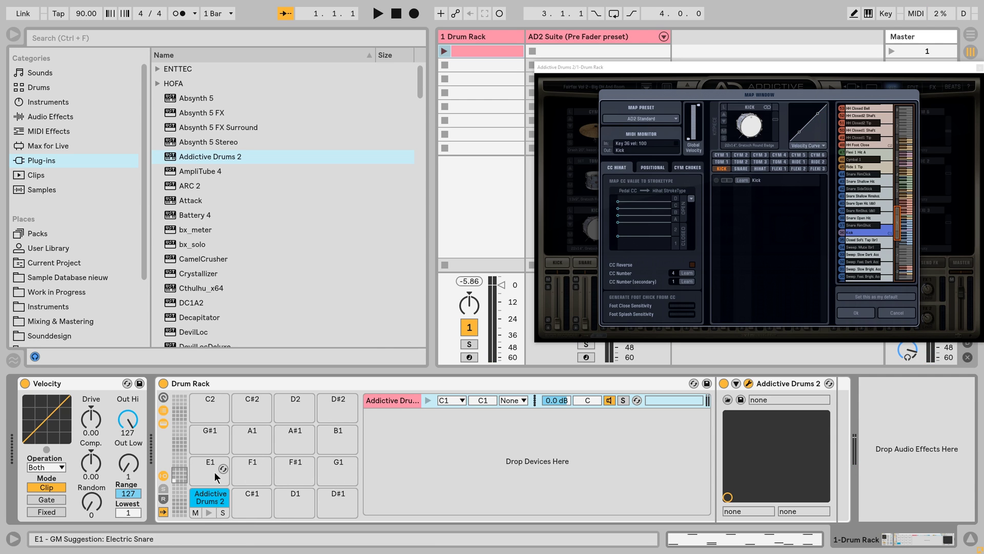
# Add an External Instrument to the Drum Rack's C#1 pad
pyautogui.click(65, 103)
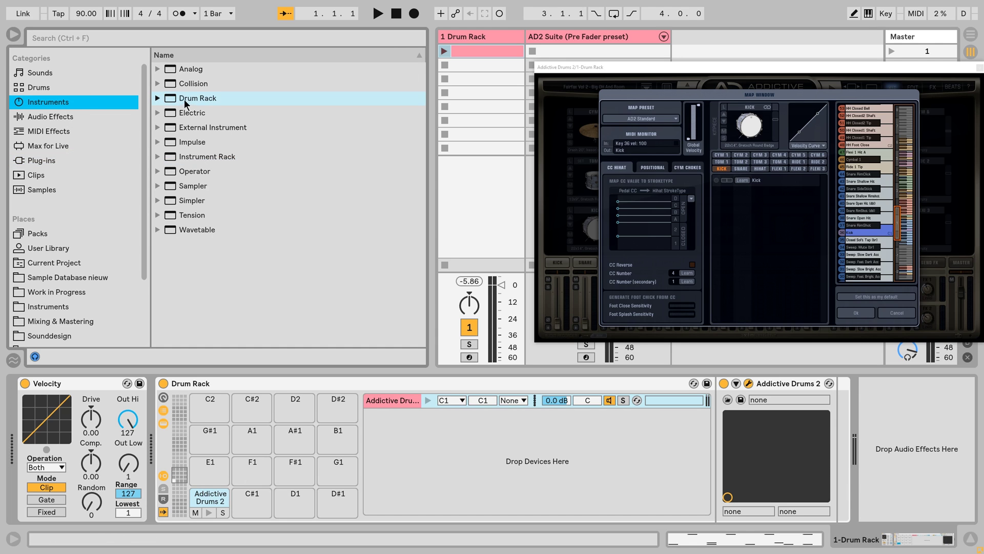
pyautogui.click(202, 131)
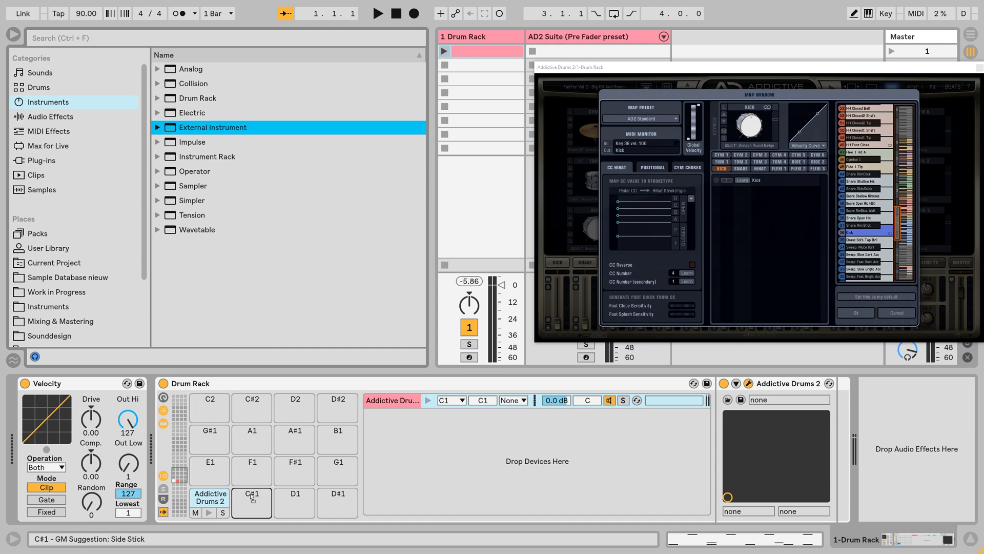
pyautogui.moveTo(255, 503); pyautogui.dragTo(260, 504)
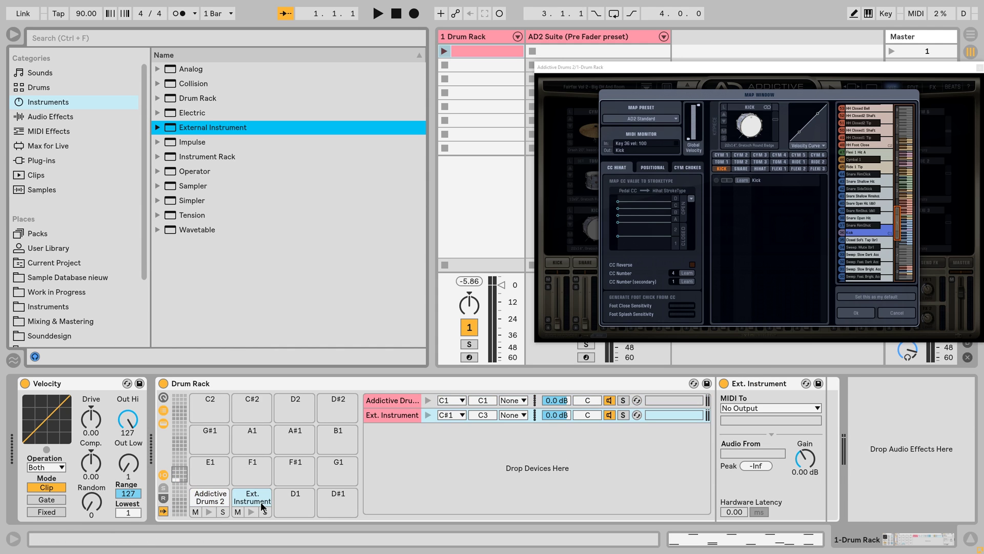
# Audition the Snare Open Hit key in the Map Window, set the Ext. Instrument chain's play note to D1 and audition its pad
pyautogui.click(408, 416)
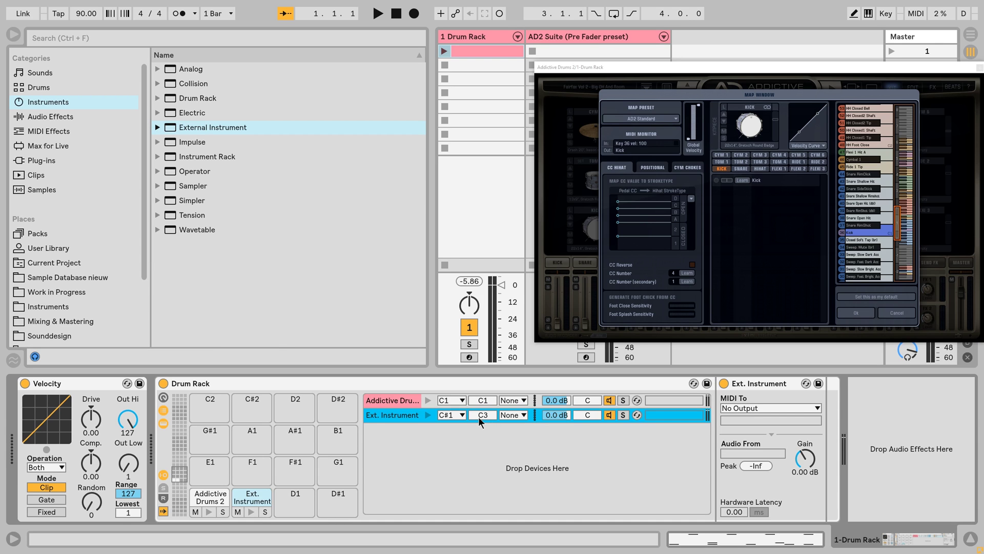
pyautogui.click(879, 218)
pyautogui.moveTo(488, 416); pyautogui.dragTo(487, 445)
pyautogui.press('Up')
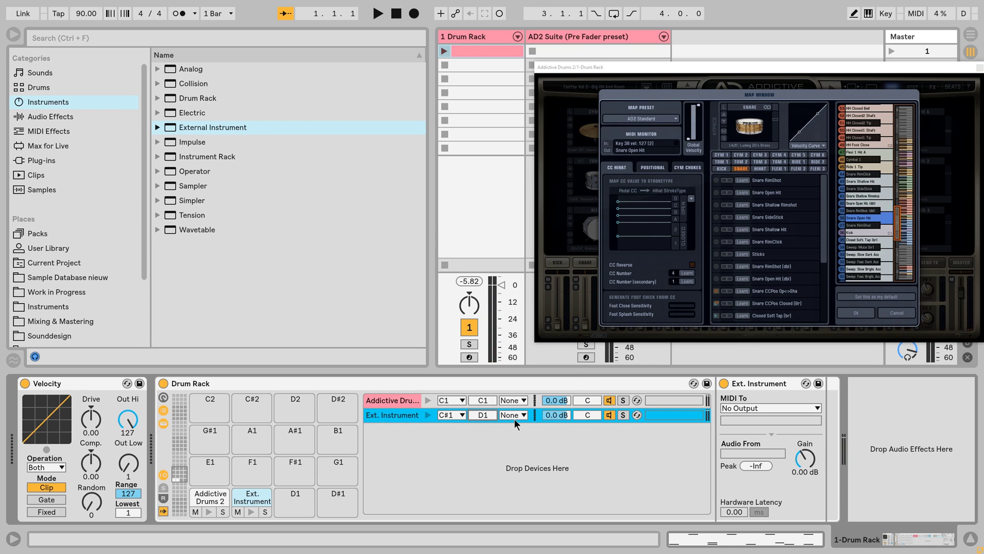
pyautogui.click(251, 513)
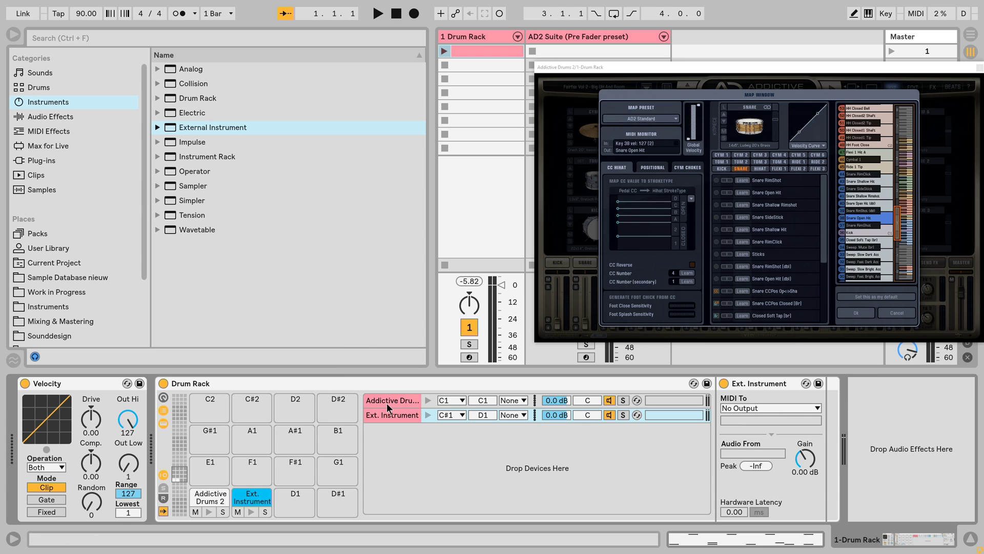
# Route the Ext. Instrument's MIDI to 1-Drum Rack, 1-Addictive Drums 2, and audition the chain
pyautogui.click(746, 408)
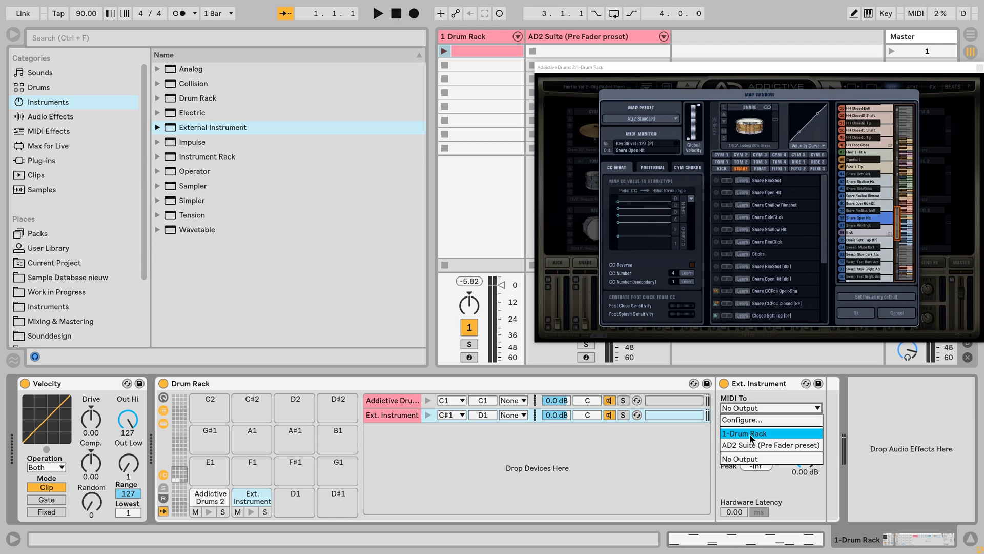
pyautogui.click(749, 434)
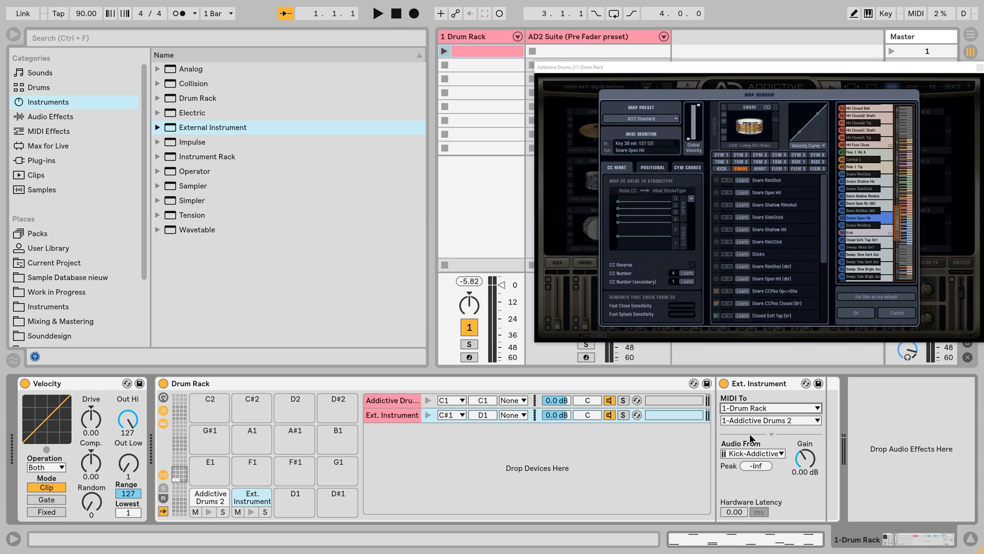
pyautogui.click(428, 415)
# Unfold the Drum Rack track into its chain strips and hide the browser
pyautogui.click(517, 37)
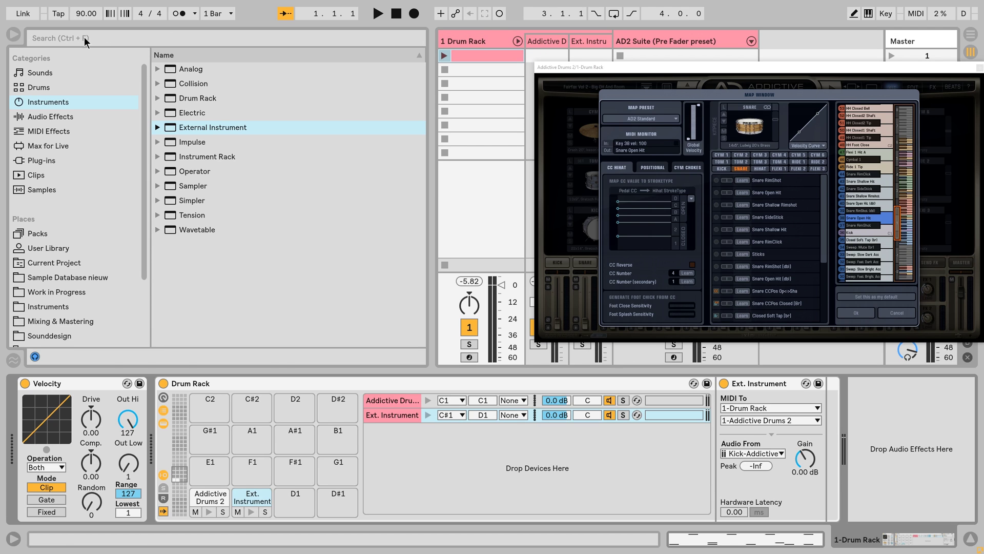
pyautogui.click(9, 34)
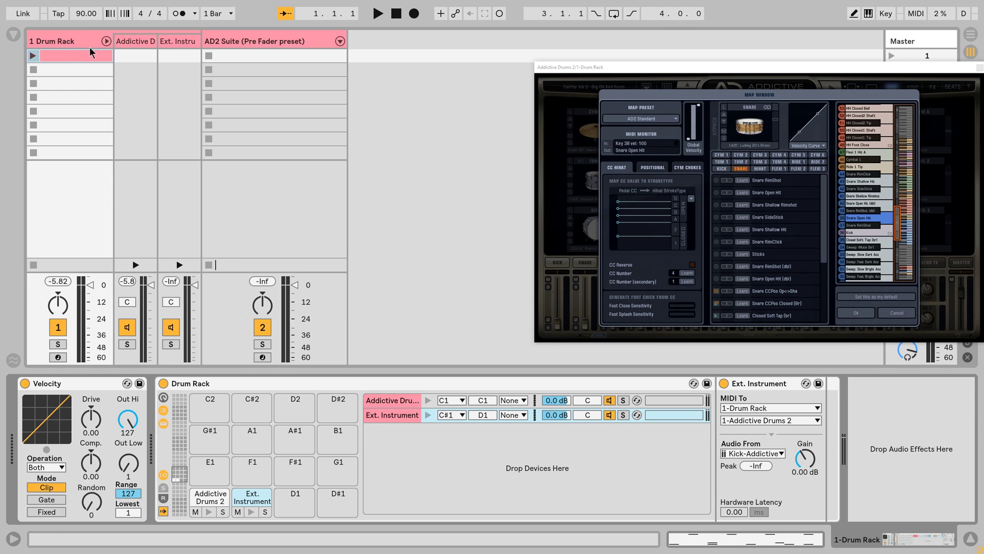
# Inspect the devices on the Addictive Drums 2 and Ext. Instrument chain strips, return to the Drum Rack track and audition both pads
pyautogui.click(135, 40)
pyautogui.click(172, 41)
pyautogui.click(148, 43)
pyautogui.click(172, 41)
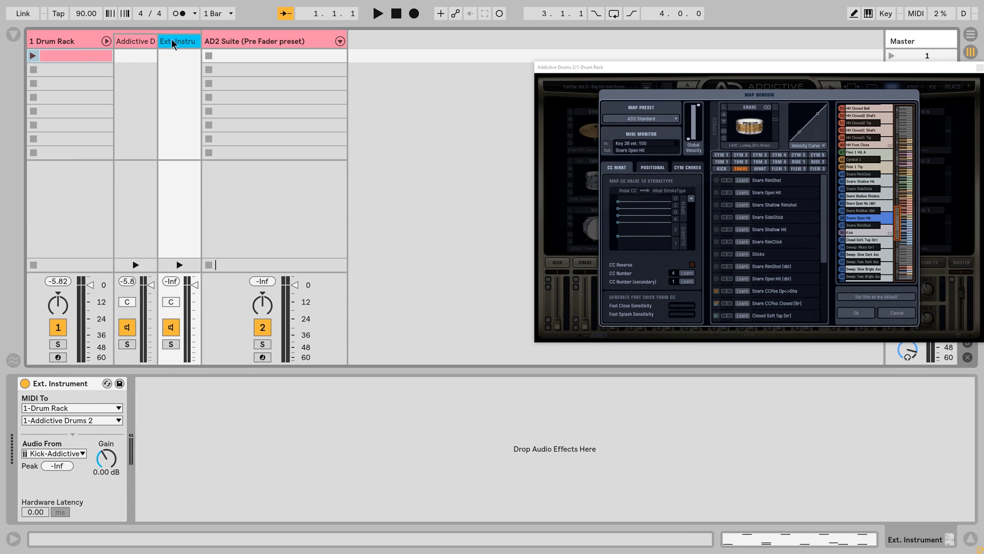
pyautogui.click(87, 41)
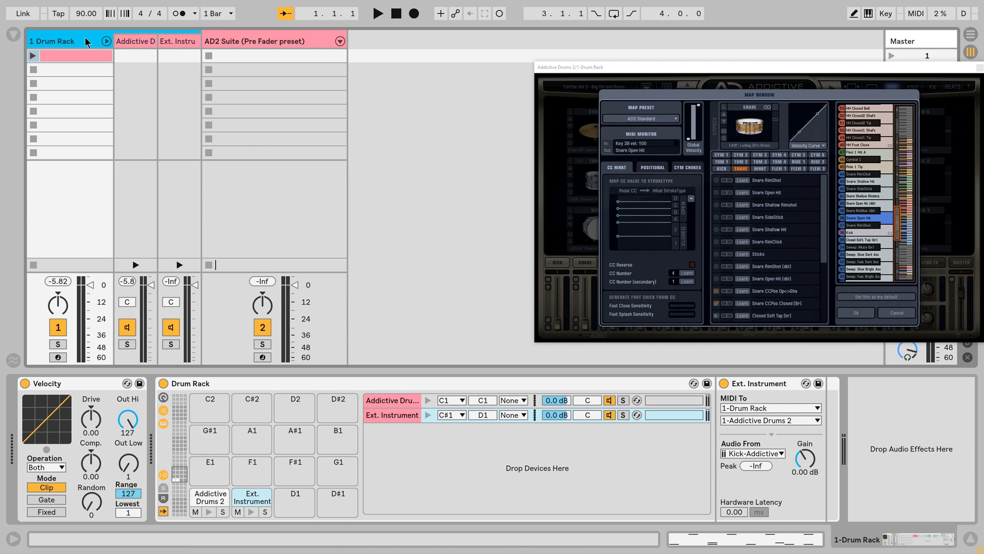
pyautogui.click(208, 511)
pyautogui.click(250, 511)
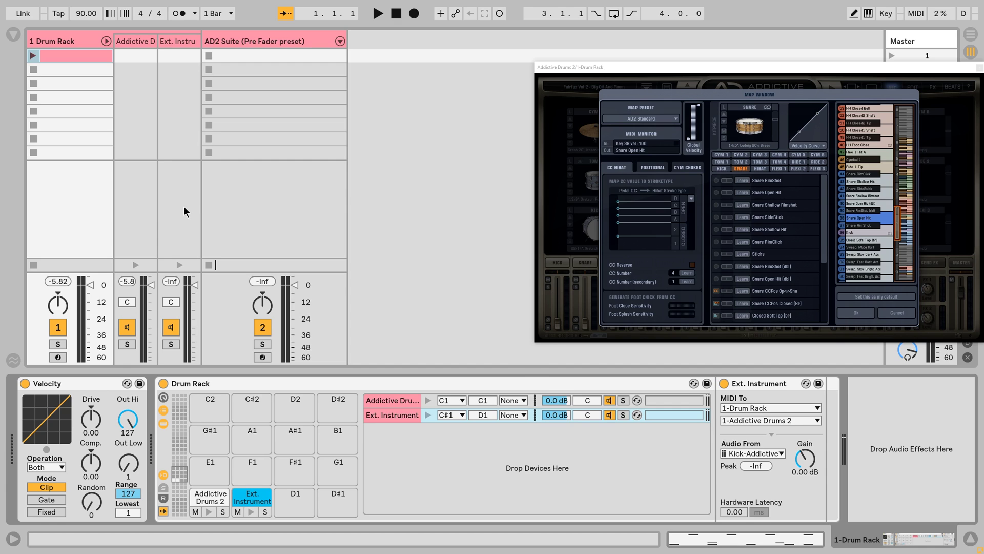
# Set the Ext. Instrument's audio source to Snare-Addictive Drums 2 and close the Map Window
pyautogui.click(763, 454)
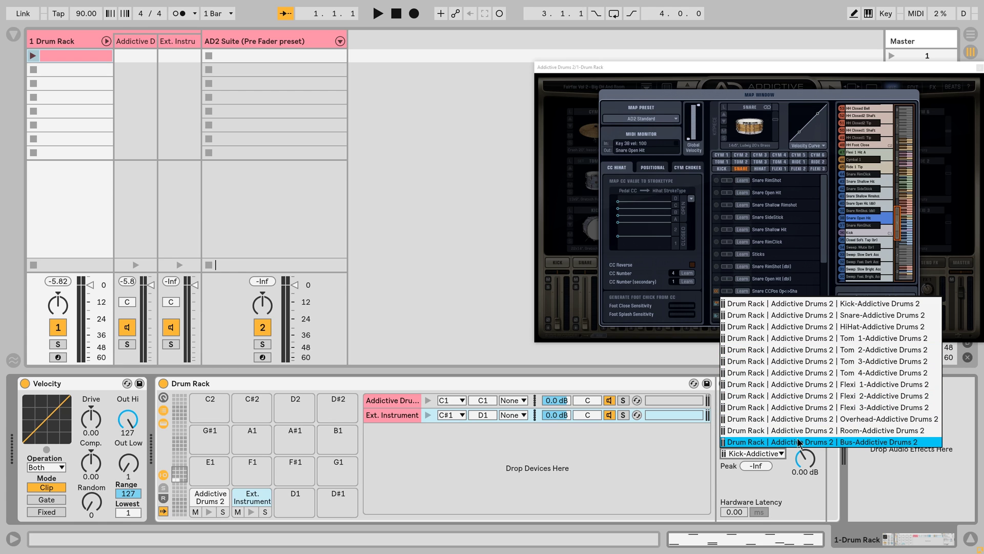
pyautogui.press('Escape')
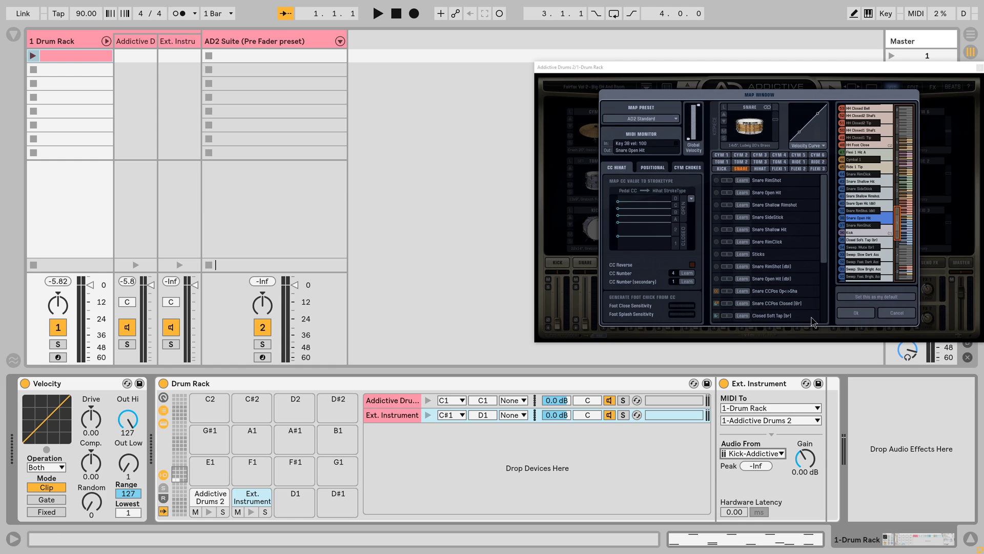
pyautogui.click(845, 314)
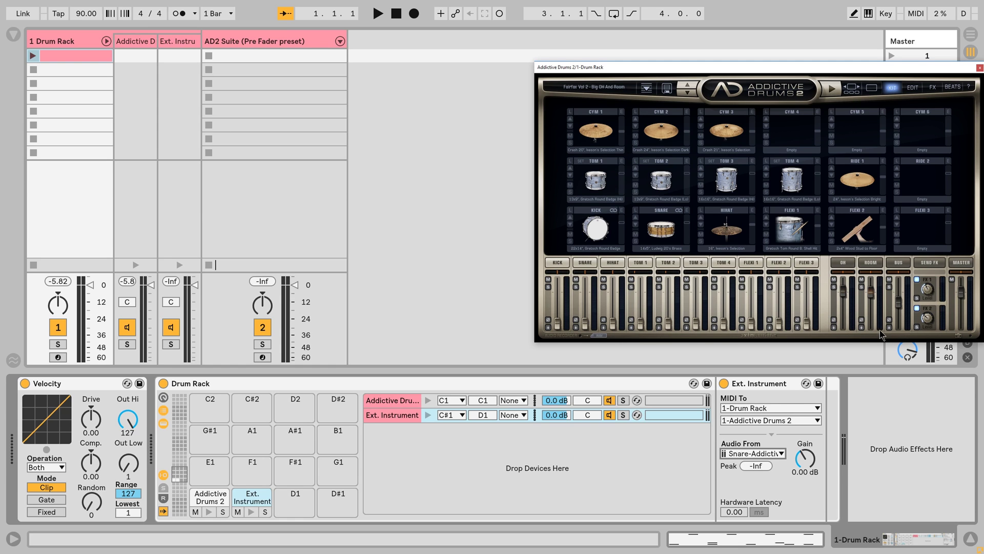
# Route the snare channel in Addictive Drums 2 to a separate output, trying the Pre Fader and Post Fader options
pyautogui.click(576, 328)
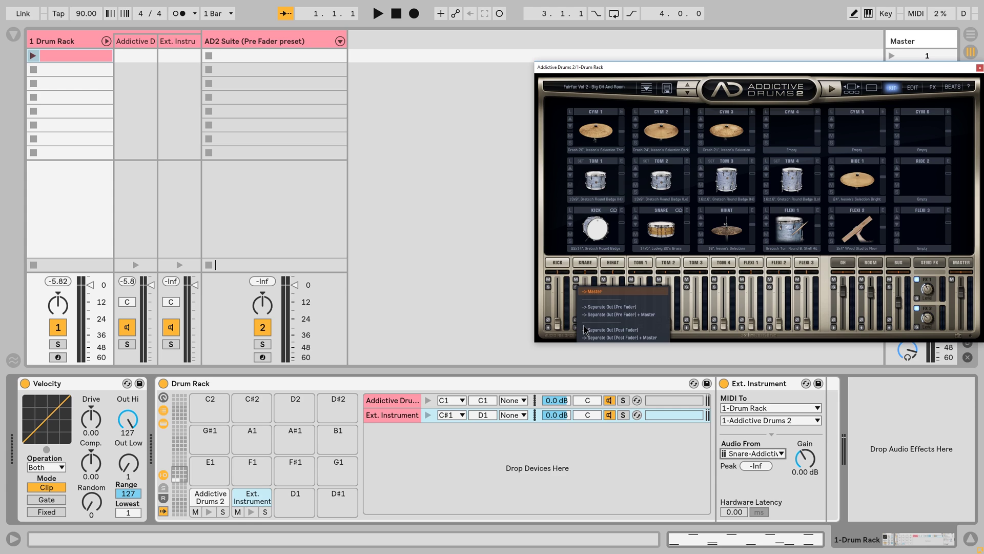
pyautogui.click(635, 306)
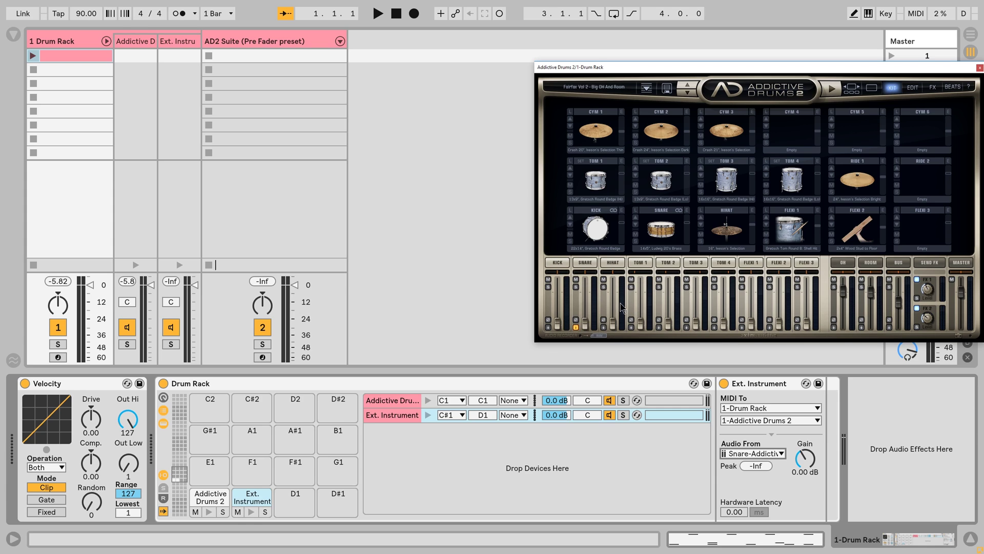
pyautogui.moveTo(586, 328)
pyautogui.mouseDown()
pyautogui.moveTo(589, 292)
pyautogui.moveTo(590, 336)
pyautogui.mouseUp()
pyautogui.click(576, 327)
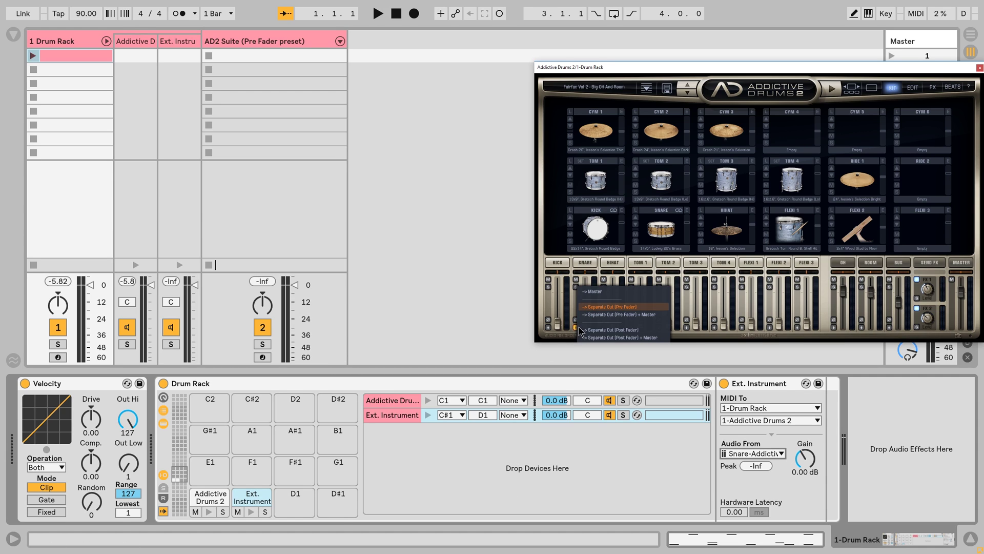
pyautogui.click(629, 331)
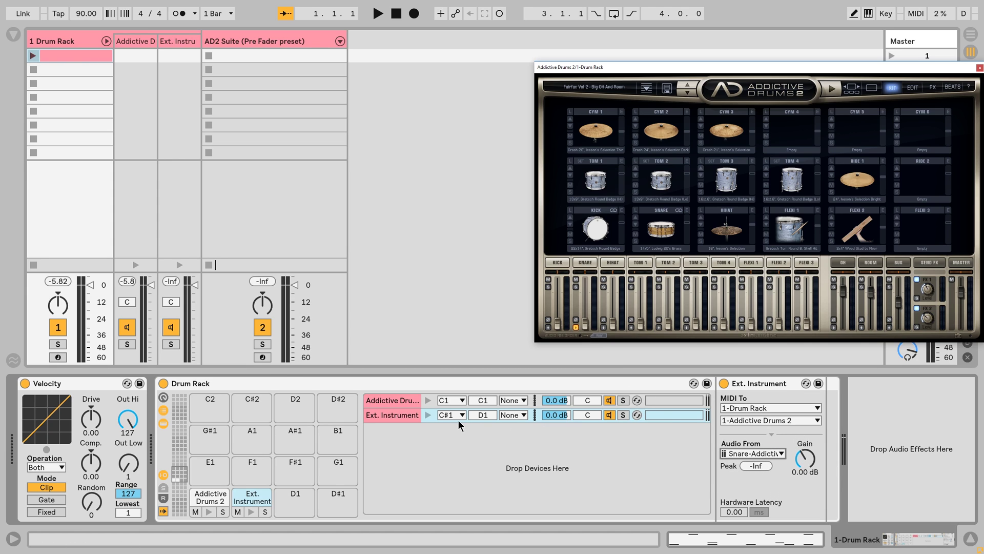
# Mute the overhead, room and bus channels in Addictive Drums 2, auditioning the Ext. Instrument chain before and after
pyautogui.click(428, 415)
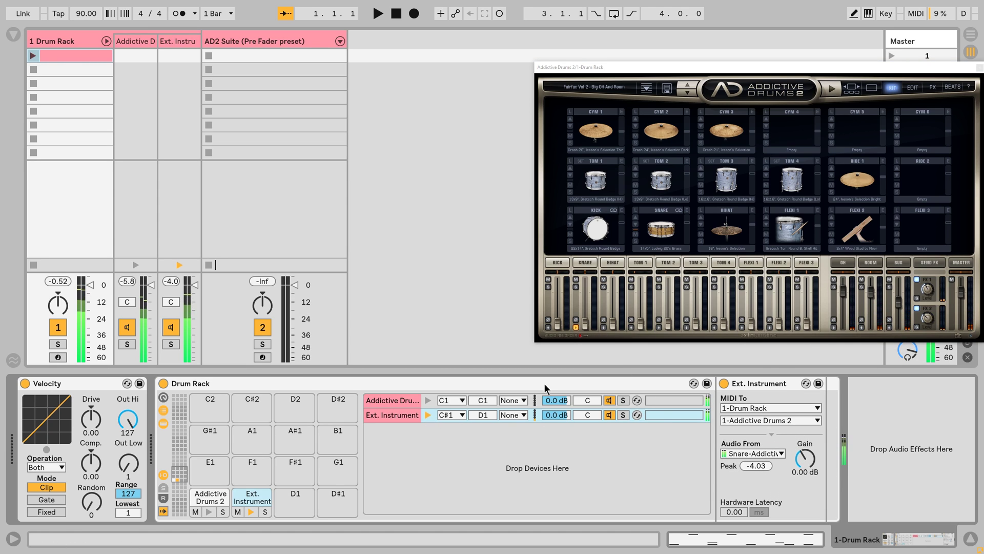
pyautogui.click(834, 279)
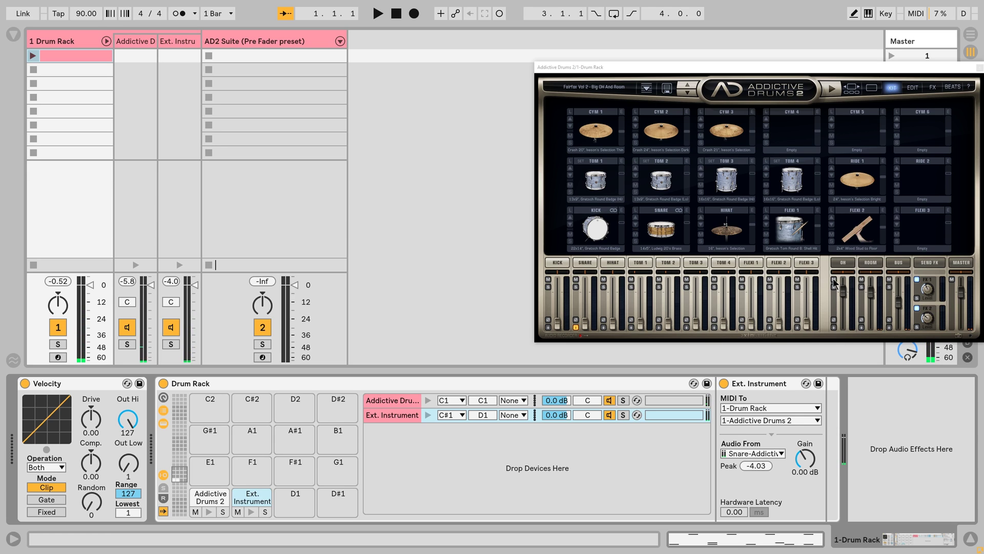
pyautogui.click(861, 280)
pyautogui.click(889, 280)
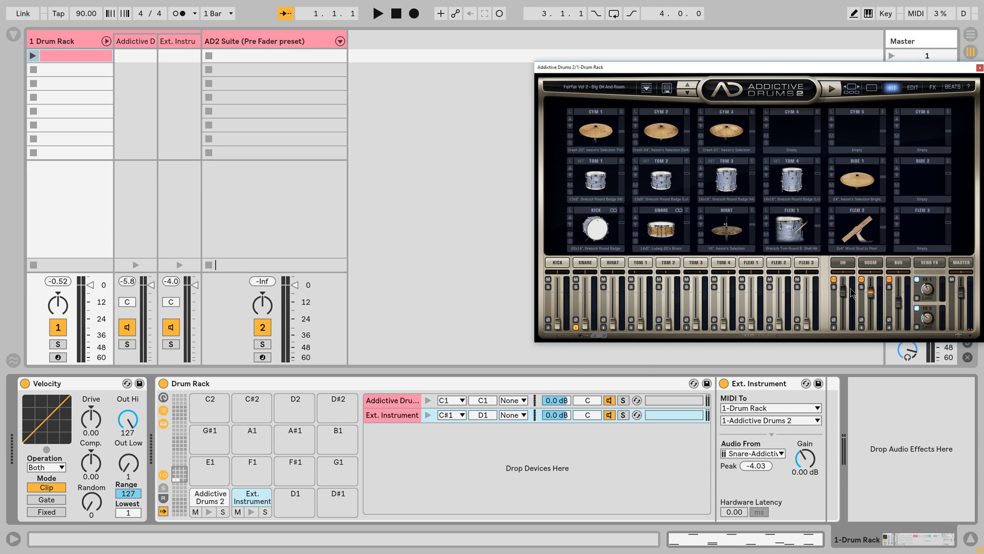
pyautogui.click(427, 415)
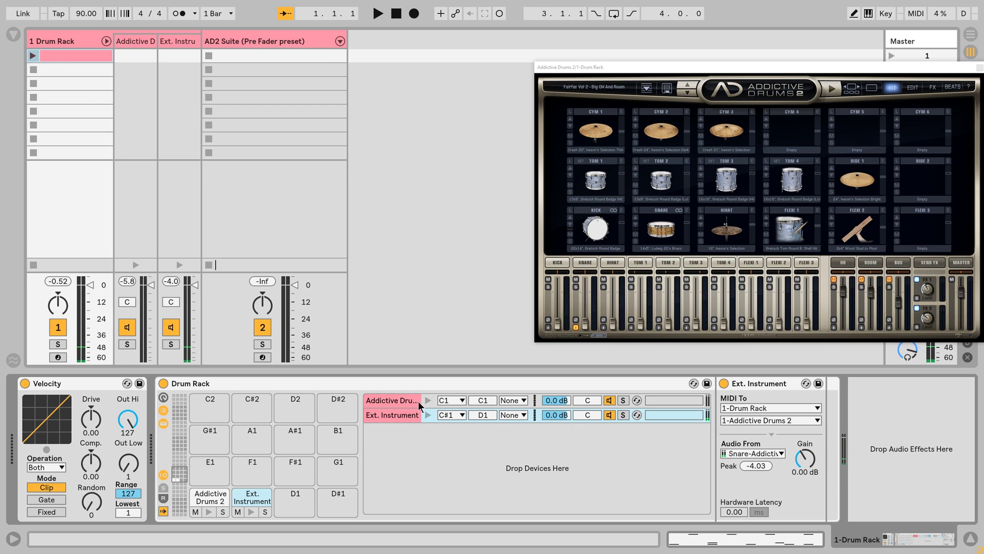
# Raise the kick channel fader in Addictive Drums 2 to 0.00 dB and audition the Ext. Instrument chain
pyautogui.moveTo(557, 322); pyautogui.dragTo(557, 293)
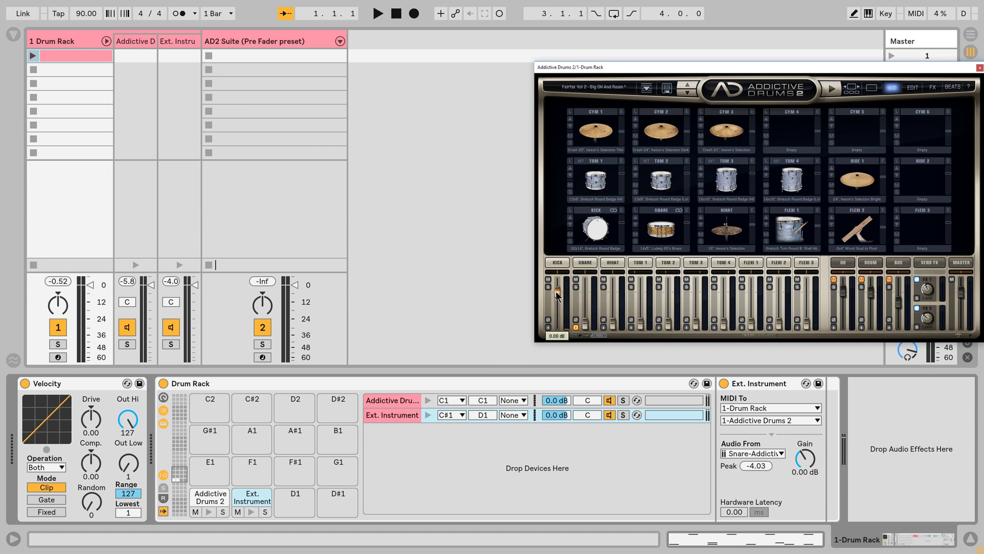
pyautogui.click(429, 416)
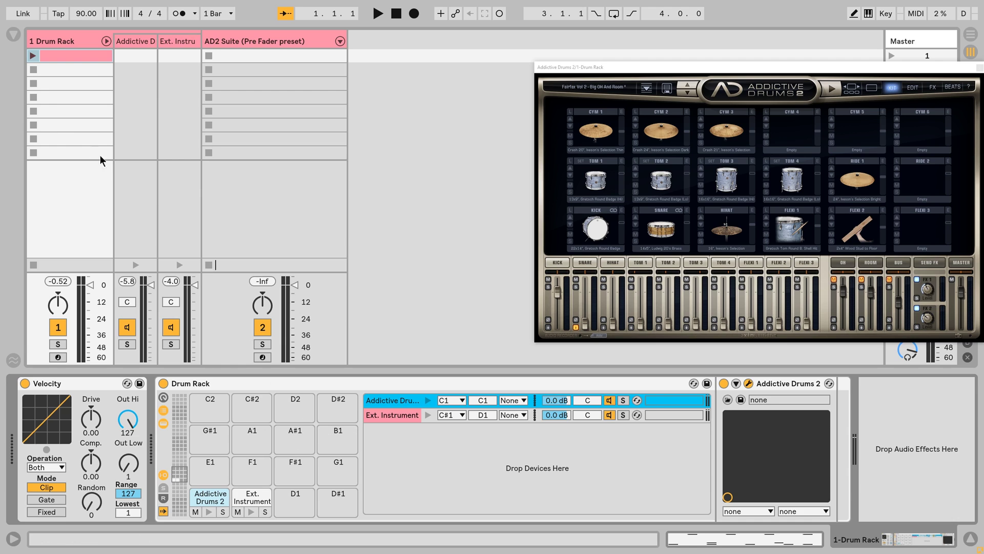
# Show the browser again and add another External Instrument to the Drum Rack's D1 pad
pyautogui.click(14, 35)
pyautogui.moveTo(206, 129); pyautogui.dragTo(297, 505)
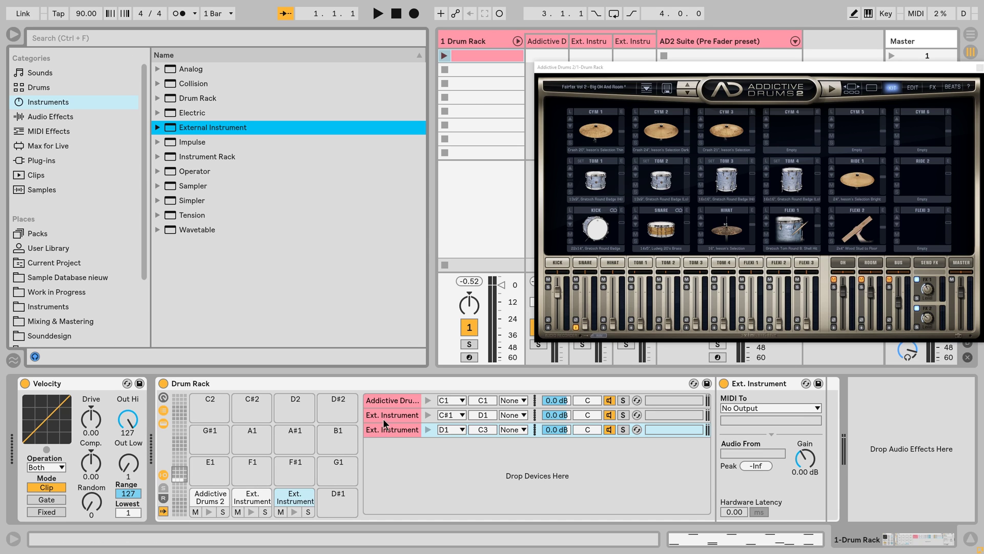
# Rename the three Drum Rack chains Kick, Snare 1 and Snare 2
pyautogui.click(389, 405)
pyautogui.hotkey('ctrl', 'r')
pyautogui.write('Kick')
pyautogui.press('Return')
pyautogui.press('Down')
pyautogui.hotkey('ctrl', 'r')
pyautogui.write('Snare 1')
pyautogui.press('Return')
pyautogui.press('Down')
pyautogui.hotkey('ctrl', 'r')
pyautogui.write('Snare 2')
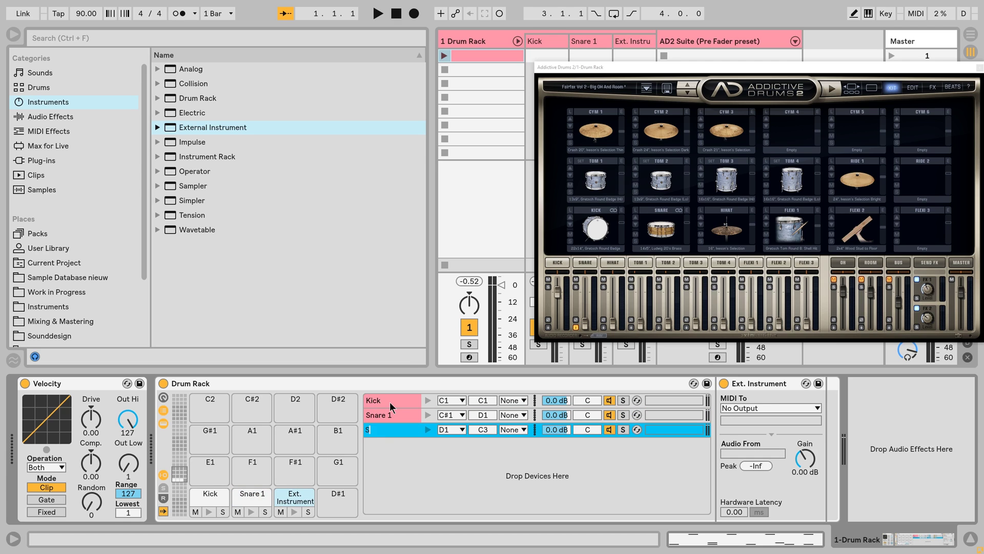
pyautogui.press('Return')
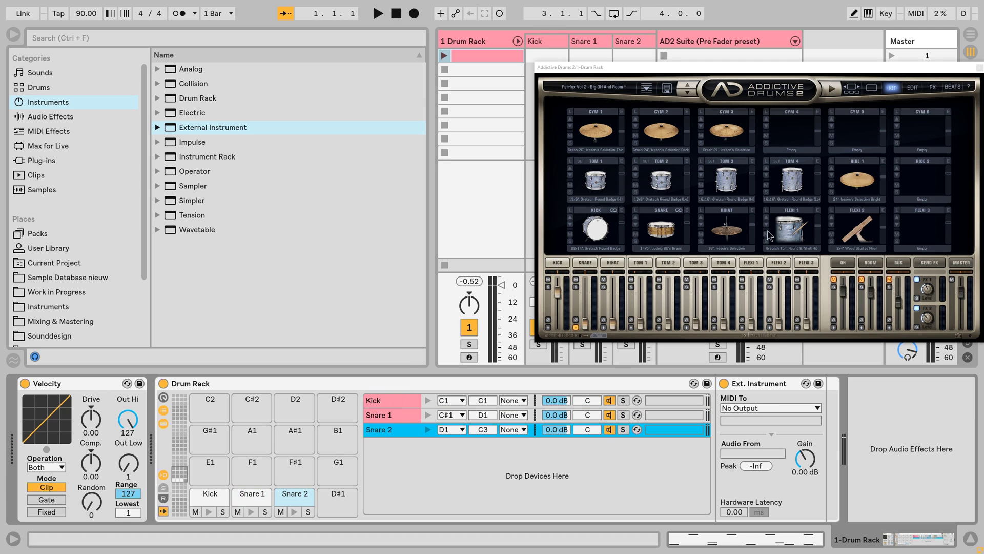
# Audition the Snare Open Hit (dbl) key in the Addictive Drums 2 Map Window and set Snare 2's play note to E1
pyautogui.click(968, 87)
pyautogui.click(953, 89)
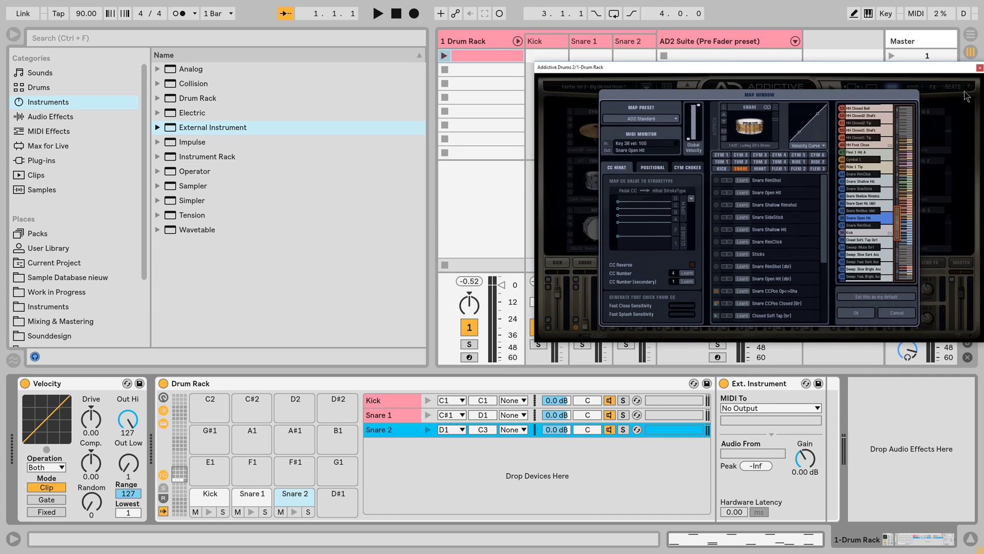
pyautogui.click(881, 203)
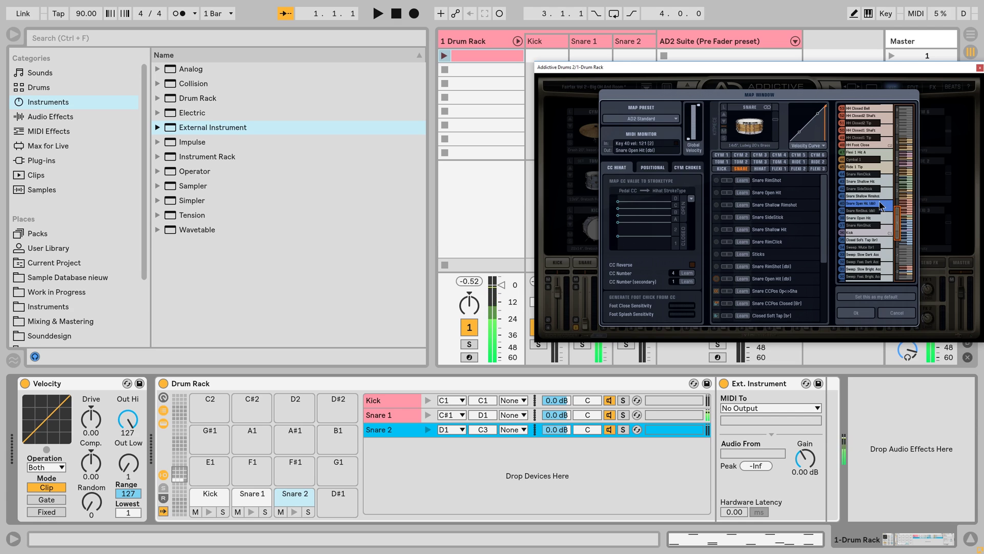
pyautogui.moveTo(487, 430); pyautogui.dragTo(487, 438)
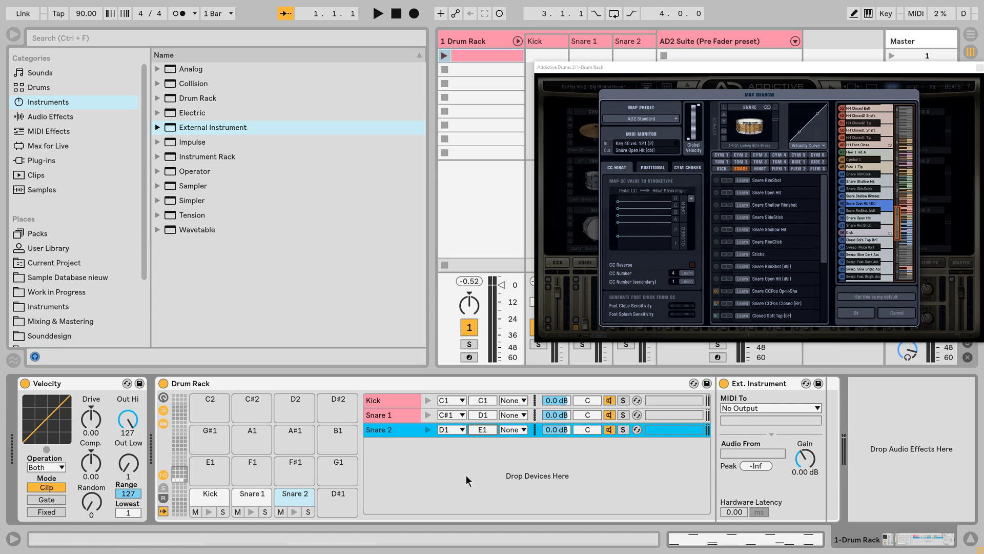
# Route the Snare 2 Ext. Instrument's MIDI to 1-Drum Rack, 1-Addictive Drums 2, and audition its pad
pyautogui.click(725, 405)
pyautogui.press('Escape')
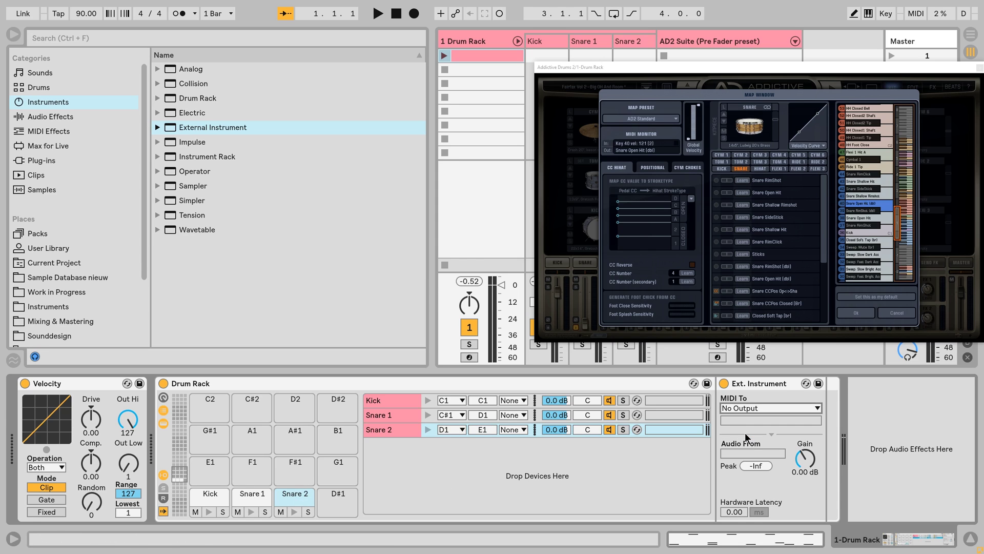
pyautogui.click(290, 512)
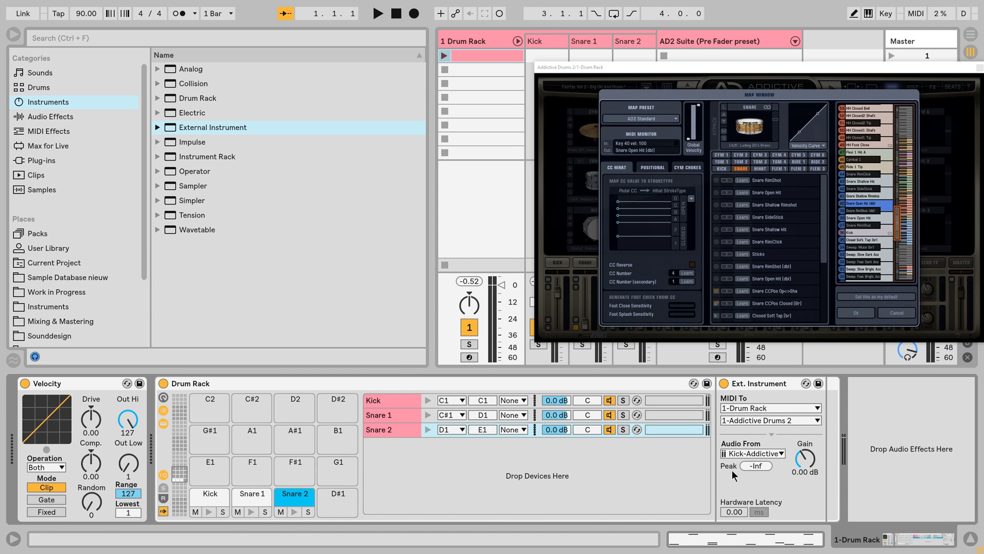
# Set the Snare 2 Ext. Instrument's gain to -inf dB, route its audio from Snare-Addictive Drums 2, and compare it with Snare 1
pyautogui.moveTo(802, 462); pyautogui.dragTo(801, 477)
pyautogui.click(773, 455)
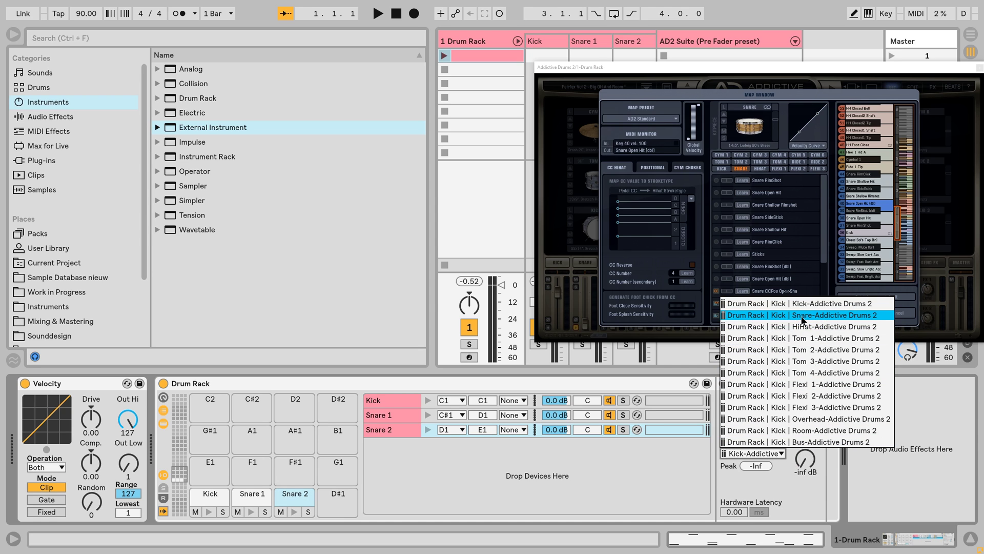
pyautogui.press('Escape')
pyautogui.press('Down')
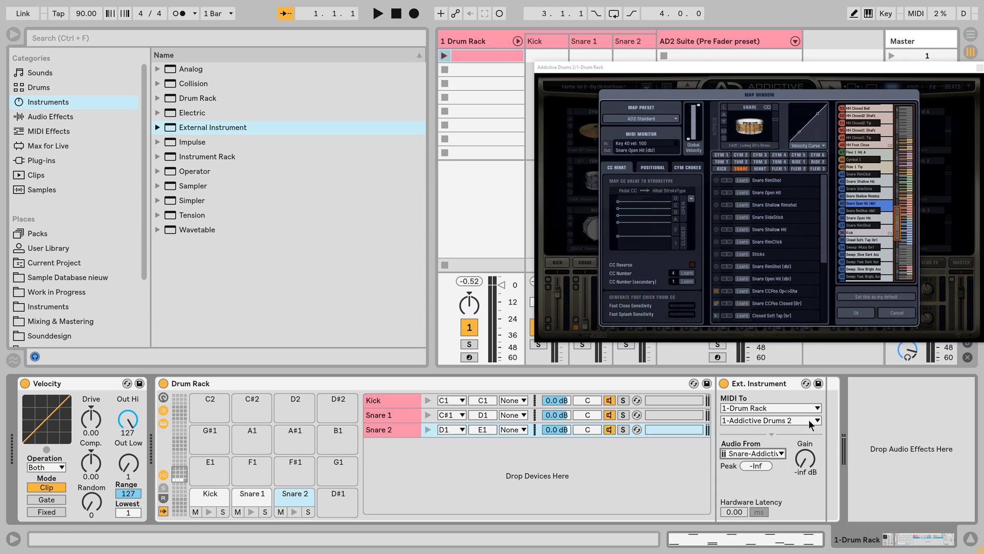
pyautogui.click(409, 421)
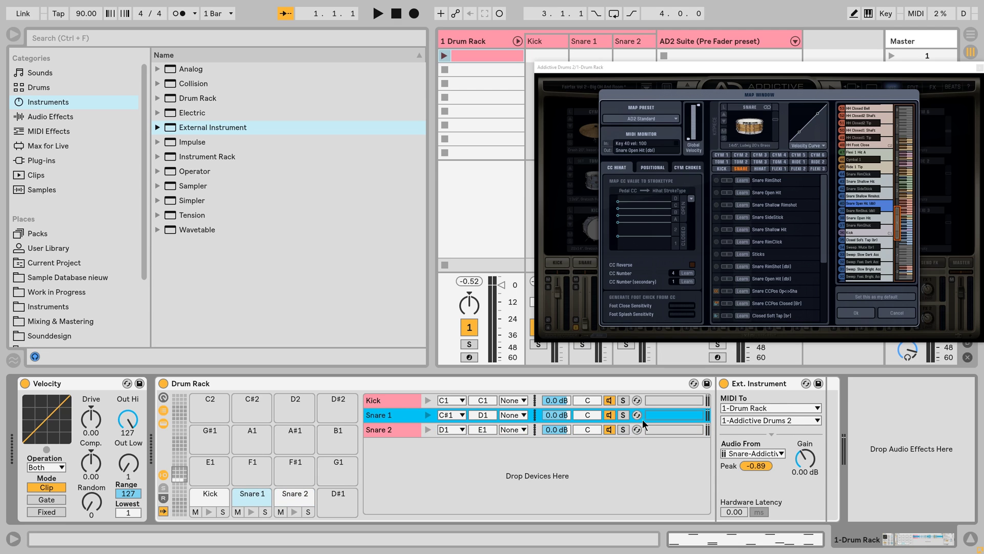
pyautogui.click(399, 434)
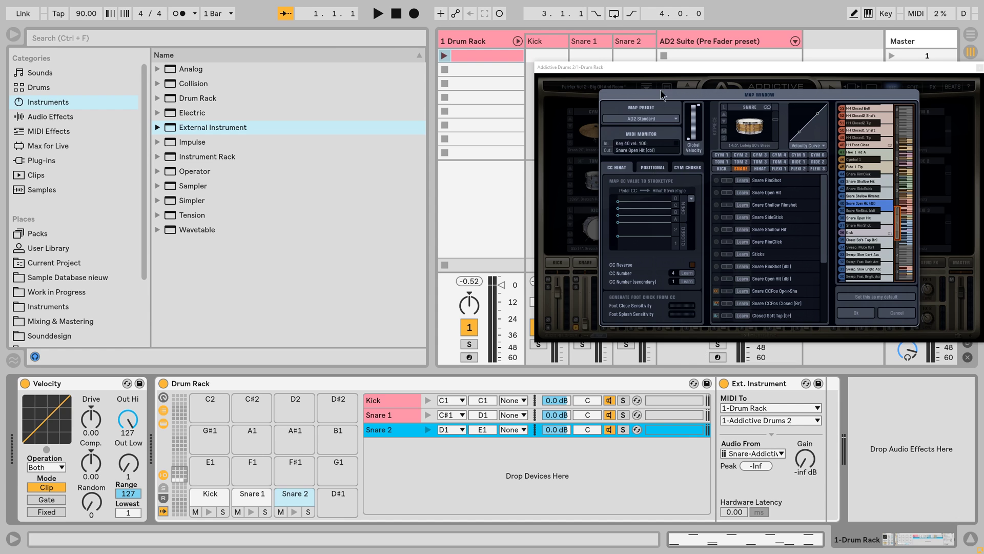
# Close the Addictive Drums 2 window, audition the Snare 2 chain and check its mixer strip before returning to the Drum Rack track
pyautogui.moveTo(671, 72); pyautogui.dragTo(636, 76)
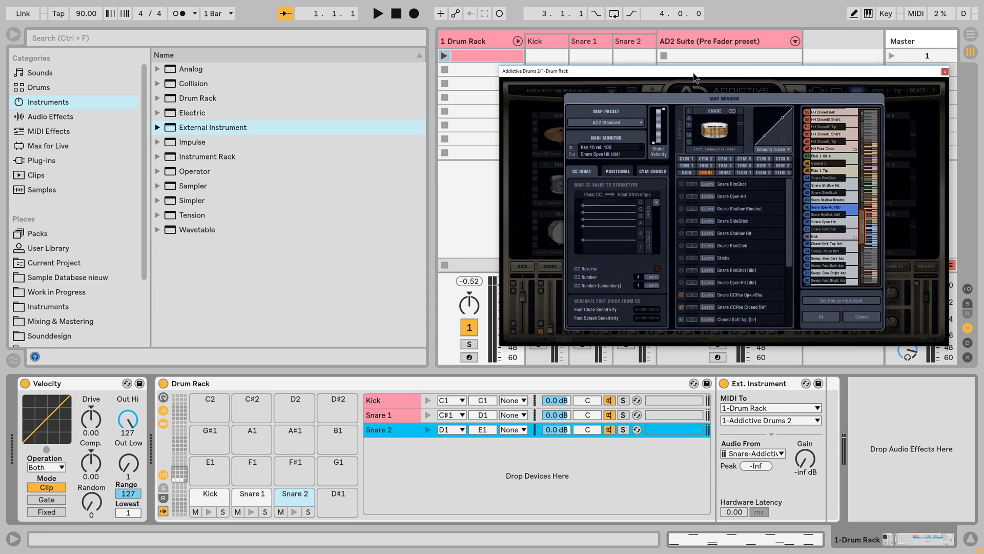
pyautogui.click(945, 72)
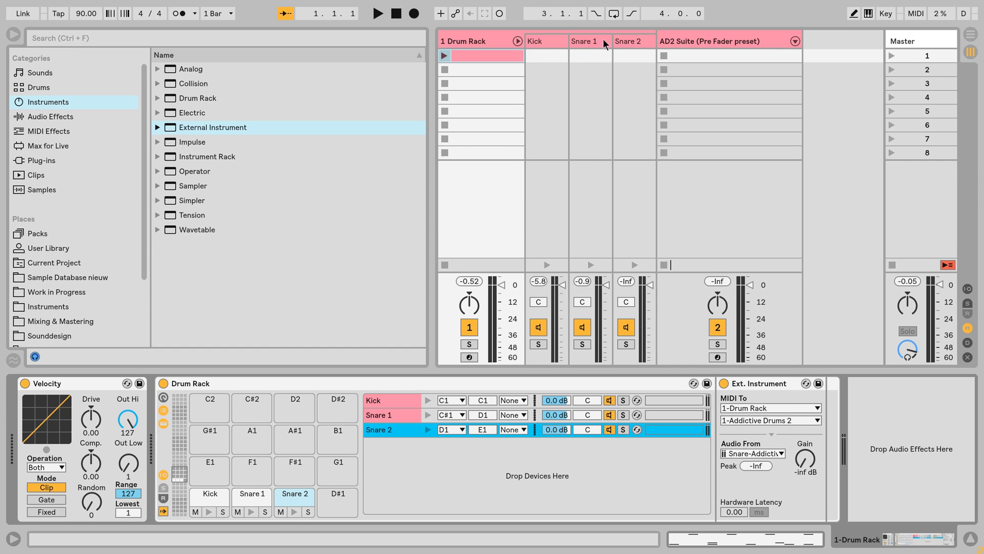
pyautogui.click(428, 430)
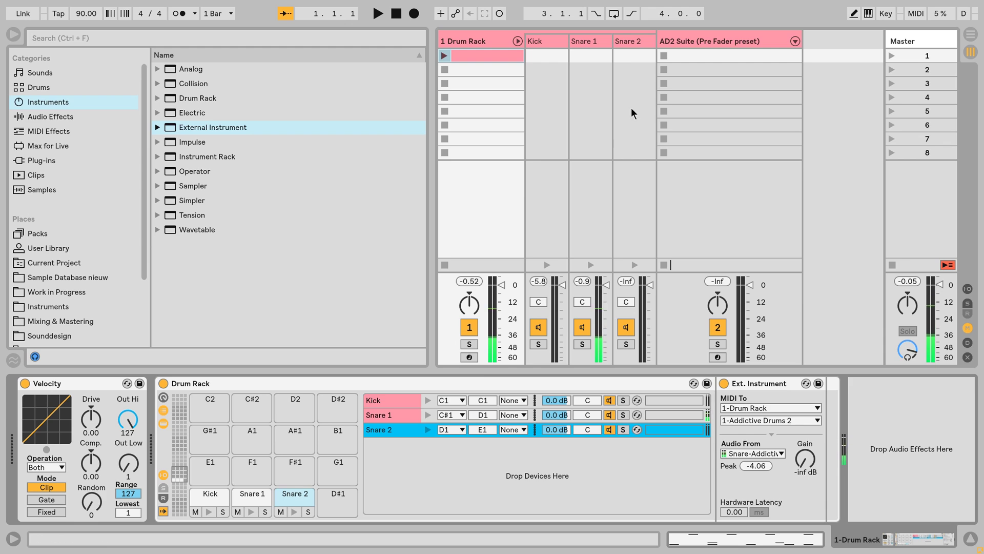
pyautogui.click(641, 44)
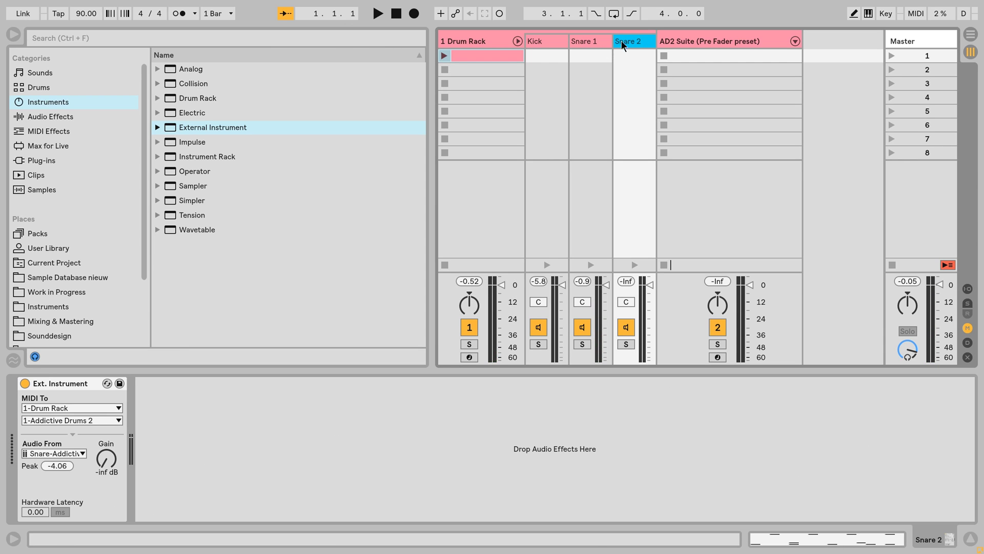
pyautogui.click(500, 40)
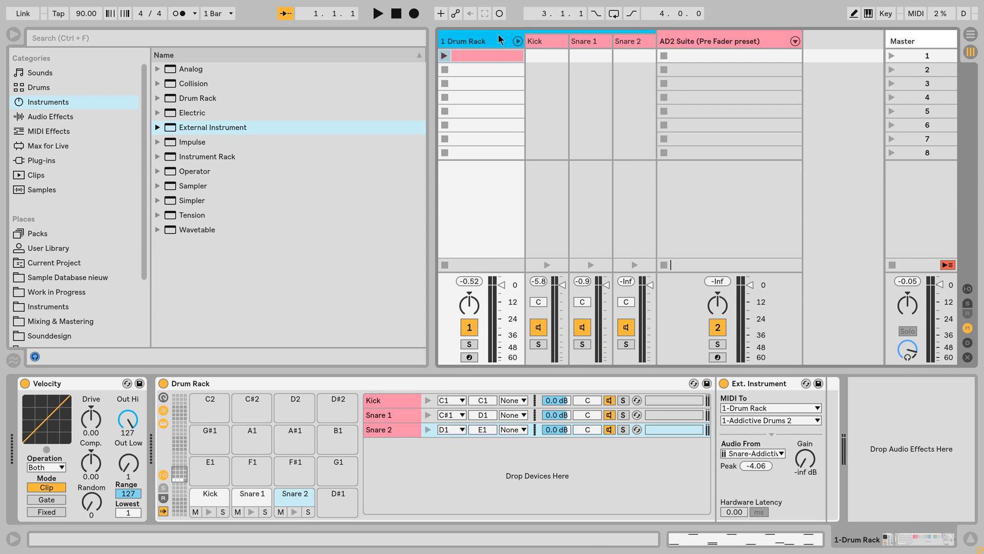
# Group the Snare 1 and Snare 2 chains and rename the grouped chain Snare
pyautogui.click(397, 416)
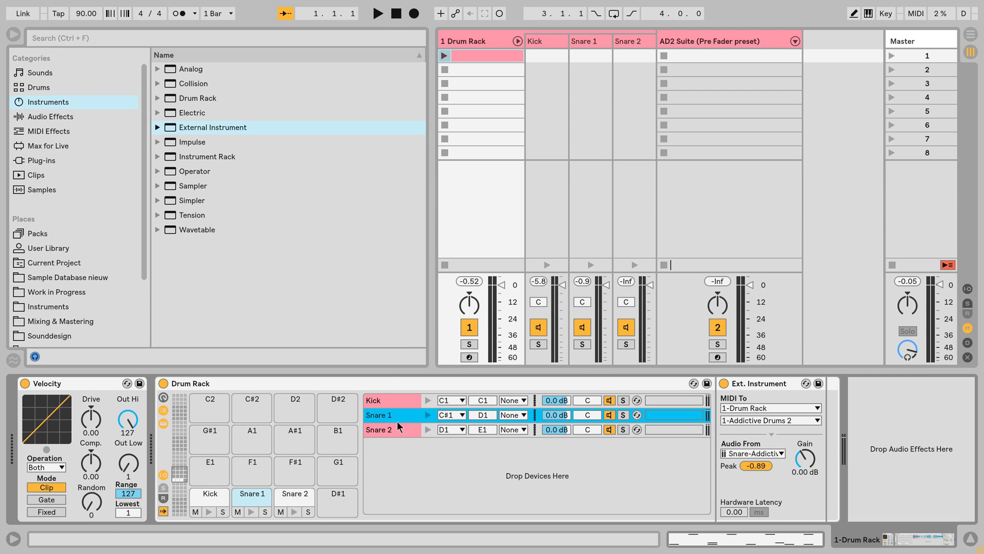
pyautogui.keyDown('shift'); pyautogui.click(397, 431); pyautogui.keyUp('shift')
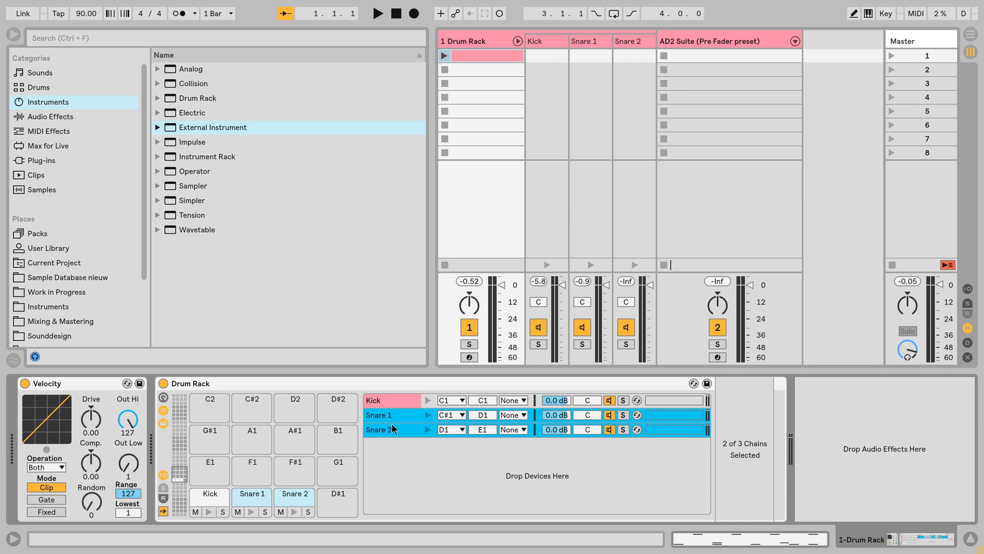
pyautogui.hotkey('ctrl', 'g')
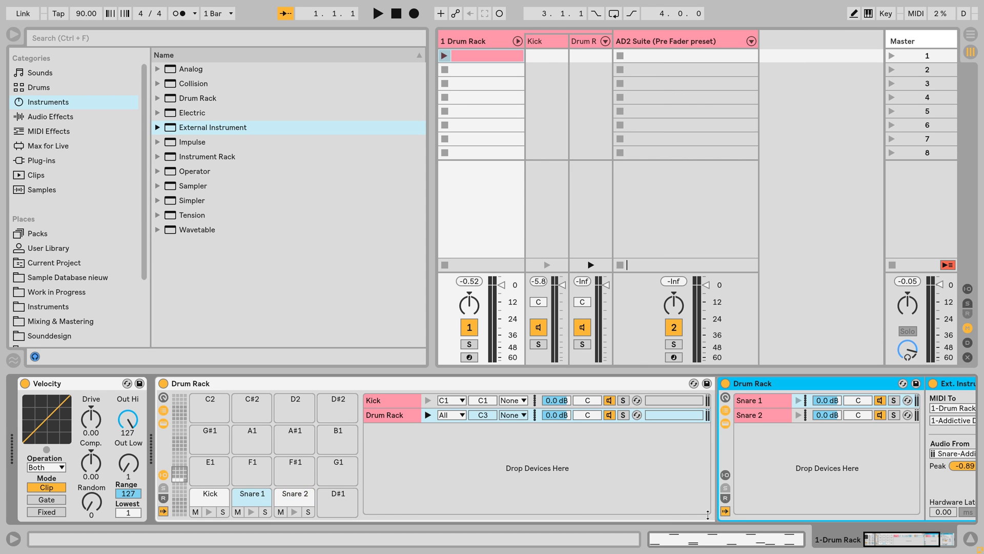
pyautogui.click(393, 416)
pyautogui.hotkey('ctrl', 'r')
pyautogui.write('Snare')
pyautogui.press('Return')
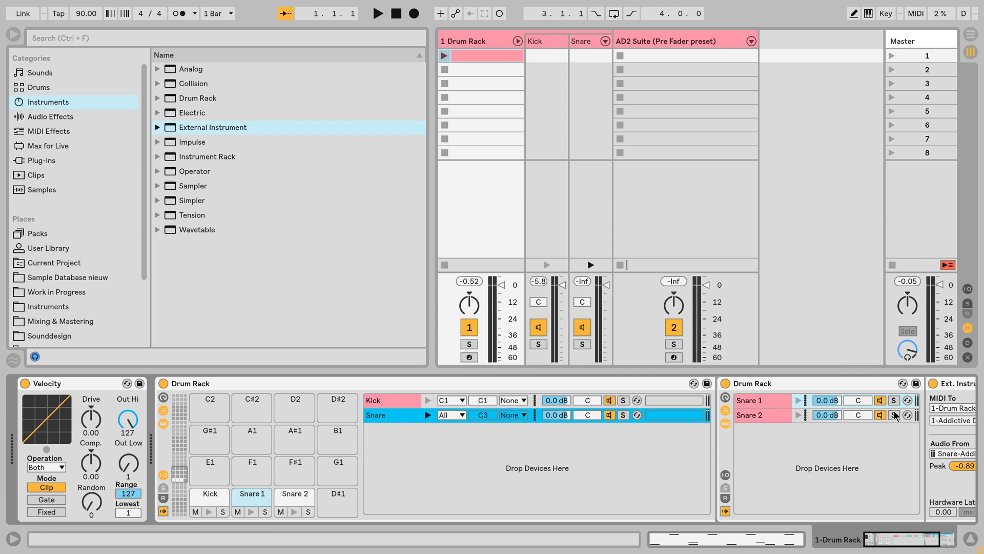
# Show the receive and play note settings for the Snare 1 and Snare 2 chains in the nested Drum Rack
pyautogui.click(778, 407)
pyautogui.click(769, 426)
pyautogui.click(768, 410)
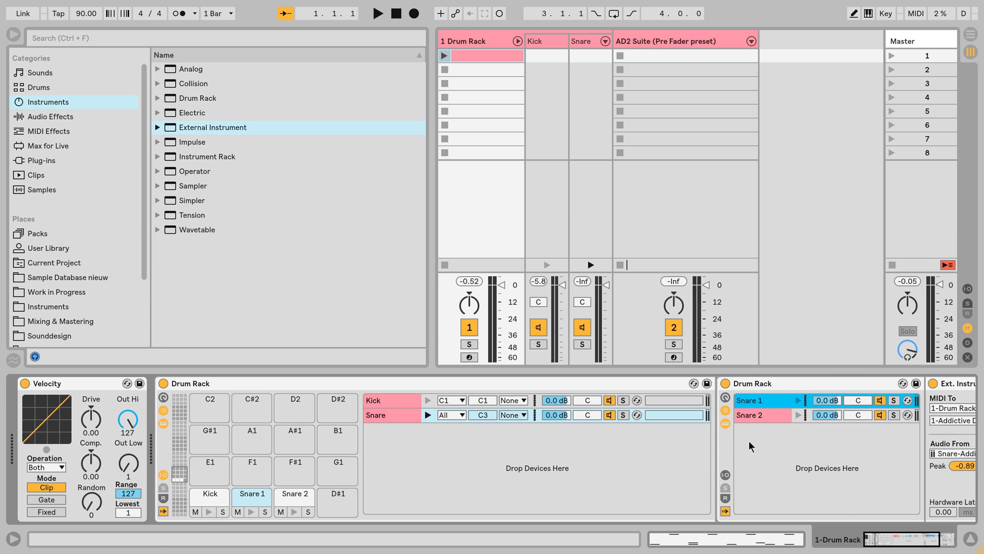
pyautogui.click(724, 476)
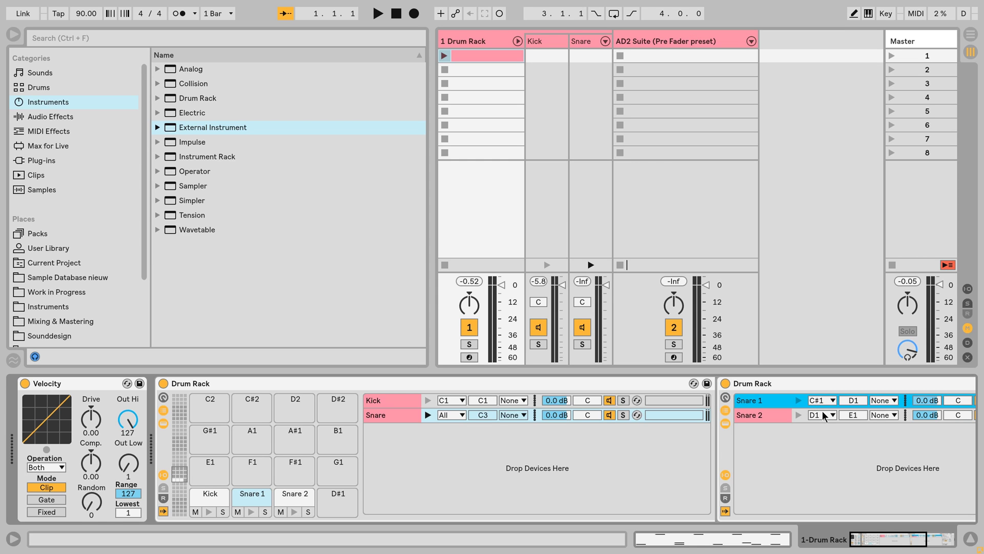
# Colour the Kick chain red and the Snare chain green
pyautogui.click(403, 416)
pyautogui.click(397, 403)
pyautogui.click(395, 413)
pyautogui.rightClick(394, 402)
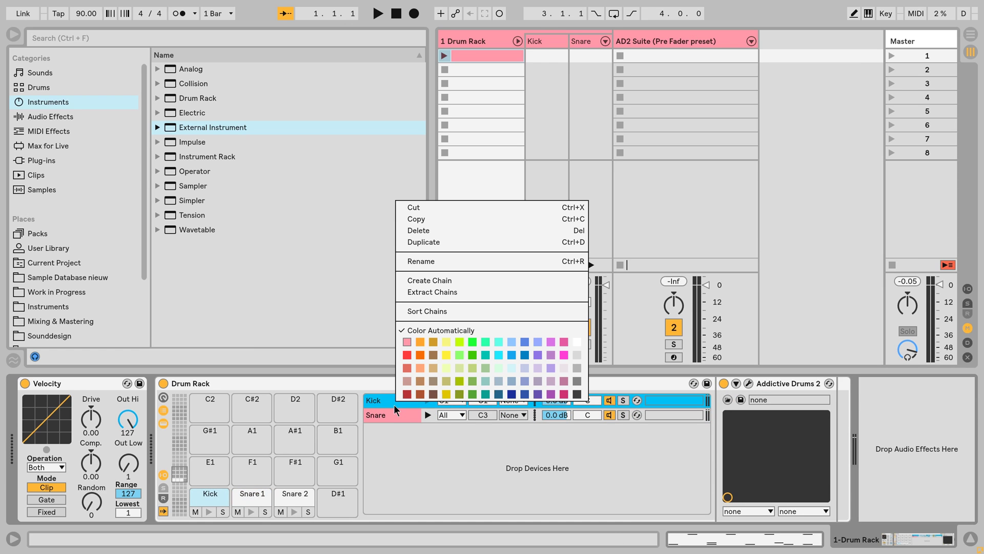
pyautogui.click(408, 356)
pyautogui.click(383, 419)
pyautogui.rightClick(389, 414)
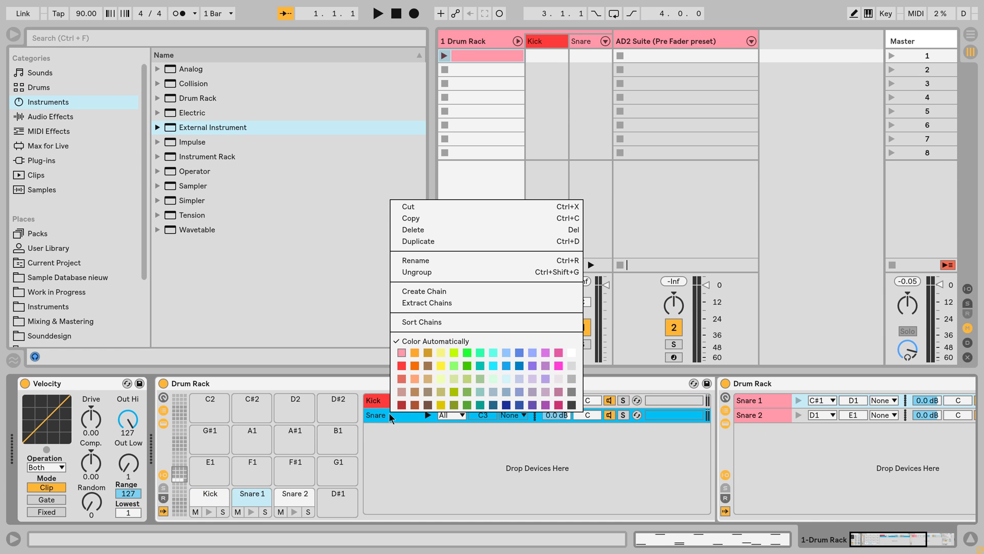
pyautogui.click(454, 365)
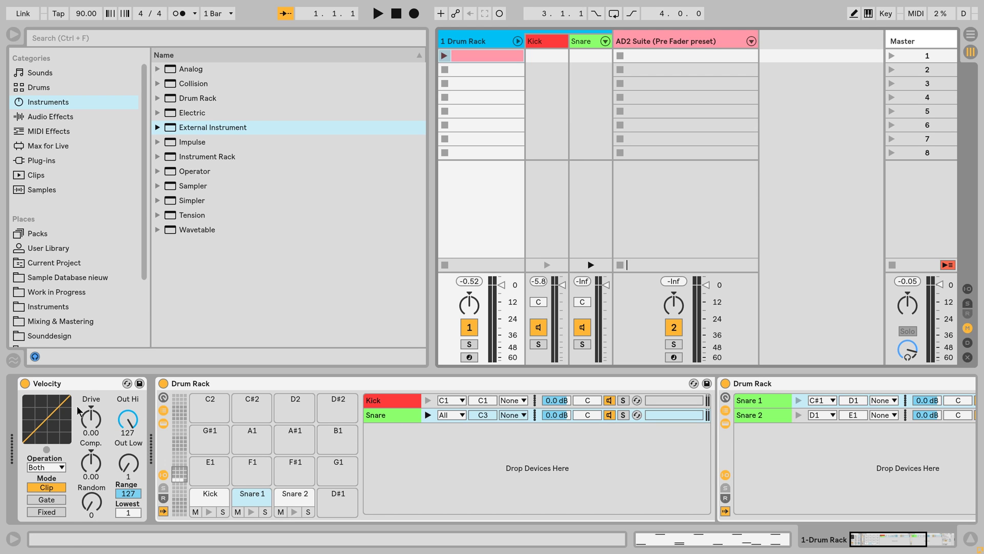
pyautogui.moveTo(93, 431)
pyautogui.mouseDown()
pyautogui.moveTo(92, 419)
pyautogui.moveTo(100, 432)
pyautogui.mouseUp()
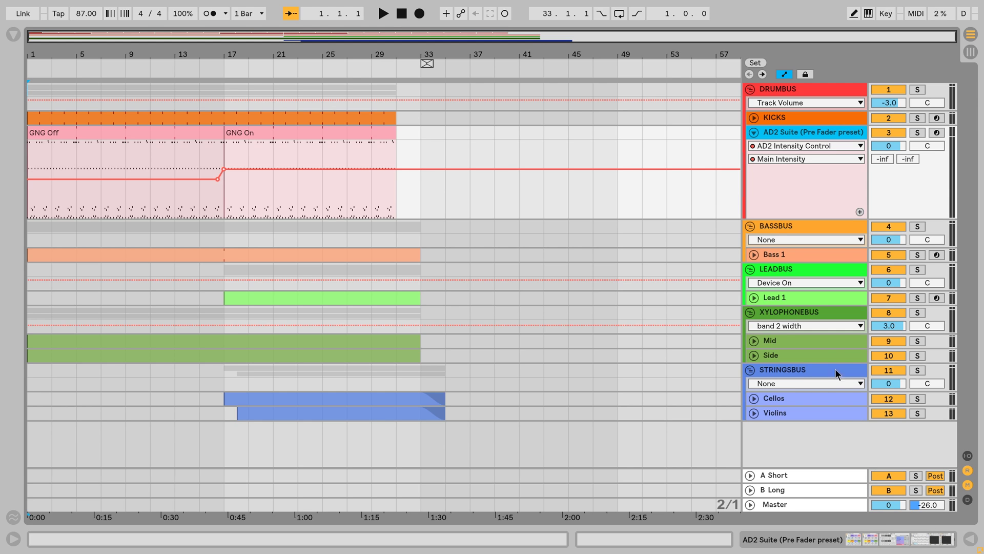
# Open the AD2 Suite (Pre Fader preset) track's devices and show the AD2 Intensity Control rack's chain list and nested devices
pyautogui.doubleClick(786, 131)
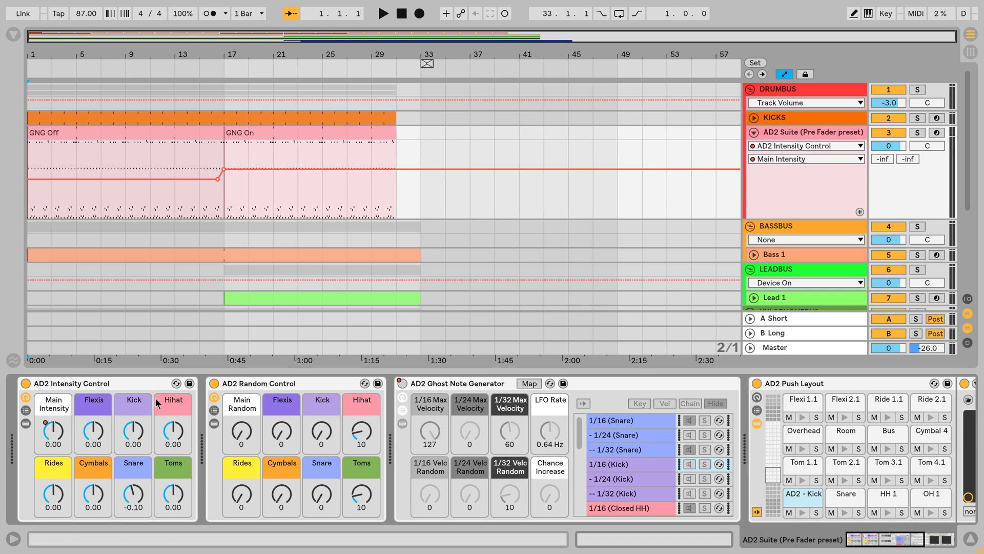
pyautogui.click(50, 433)
pyautogui.click(27, 412)
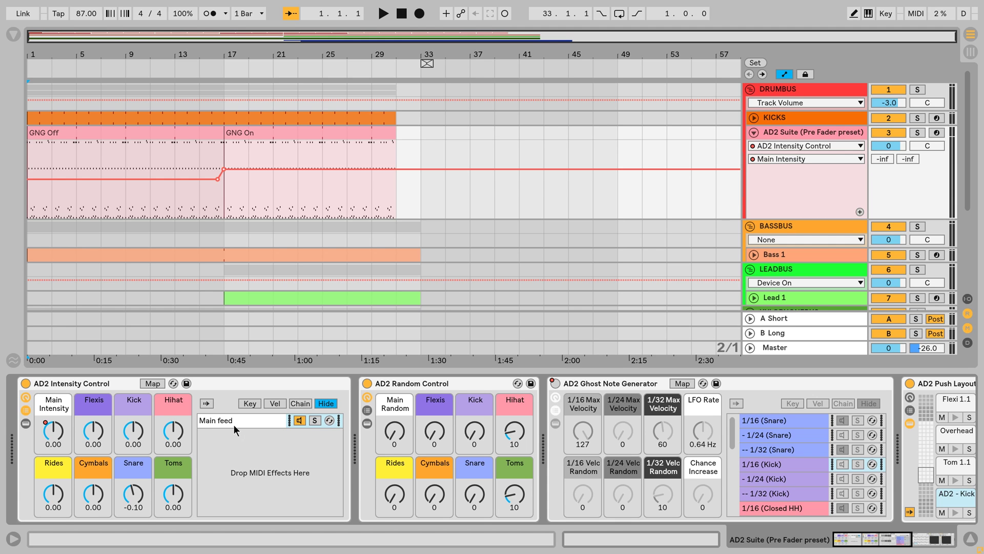
pyautogui.click(26, 424)
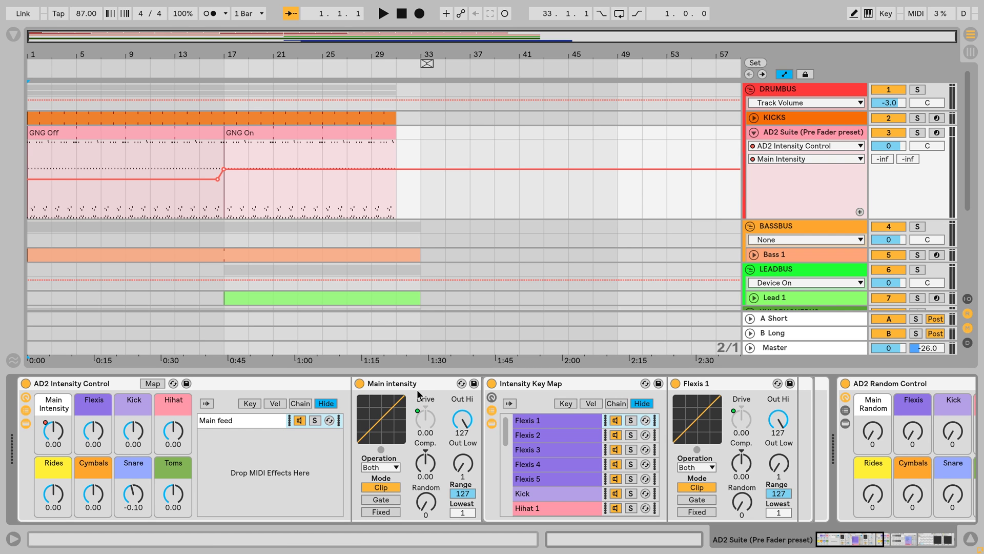
# Try the Main Intensity macro at -0.15 and re-enable its automation
pyautogui.click(433, 420)
pyautogui.moveTo(49, 432)
pyautogui.mouseDown()
pyautogui.moveTo(48, 457)
pyautogui.moveTo(55, 438)
pyautogui.mouseUp()
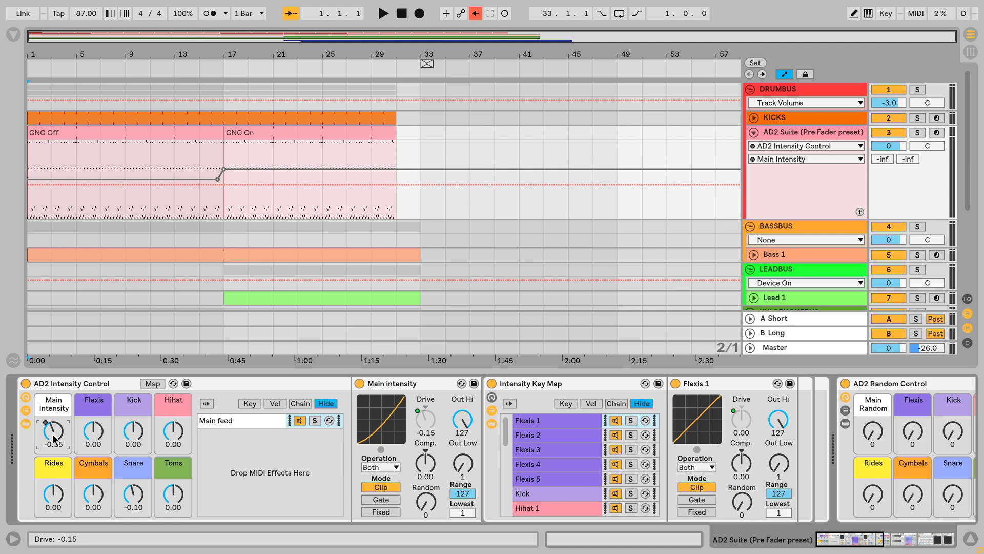
pyautogui.click(475, 14)
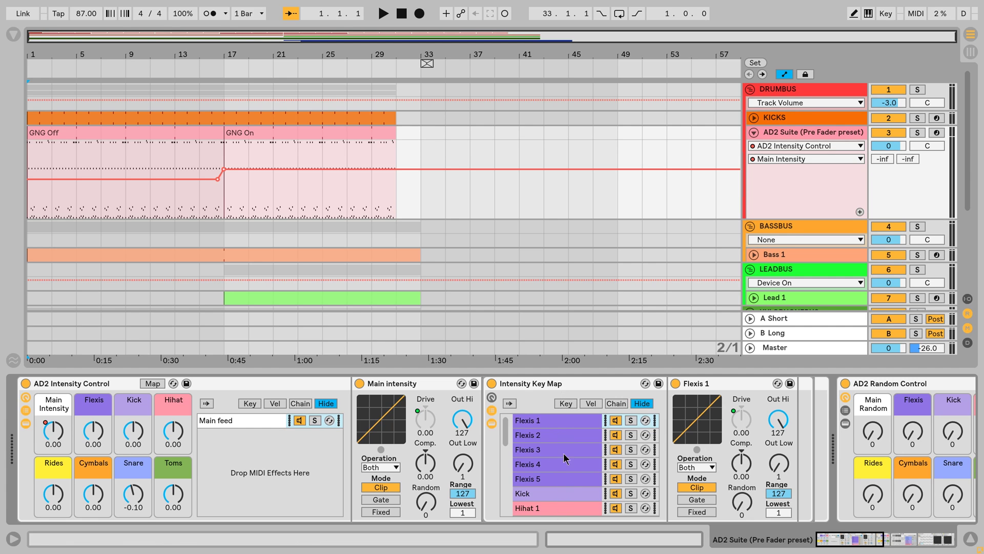
# Show the Intensity Key Map's macro controls, inspect the Velocity devices on its Flexis chains and try the Flexis macro
pyautogui.click(565, 435)
pyautogui.click(750, 422)
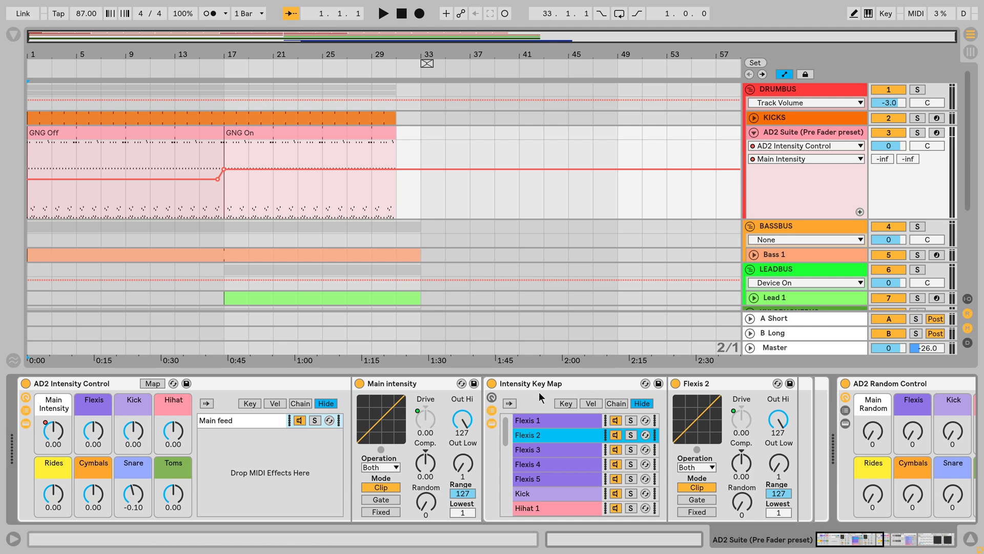
pyautogui.click(492, 396)
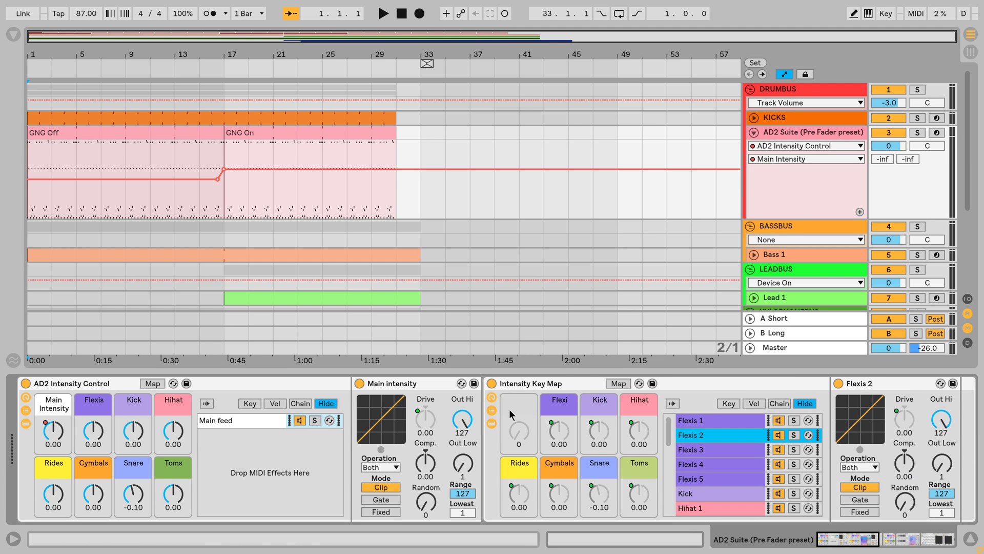
pyautogui.click(730, 425)
pyautogui.press('Down')
pyautogui.press('Down')
pyautogui.press('Down')
pyautogui.click(715, 478)
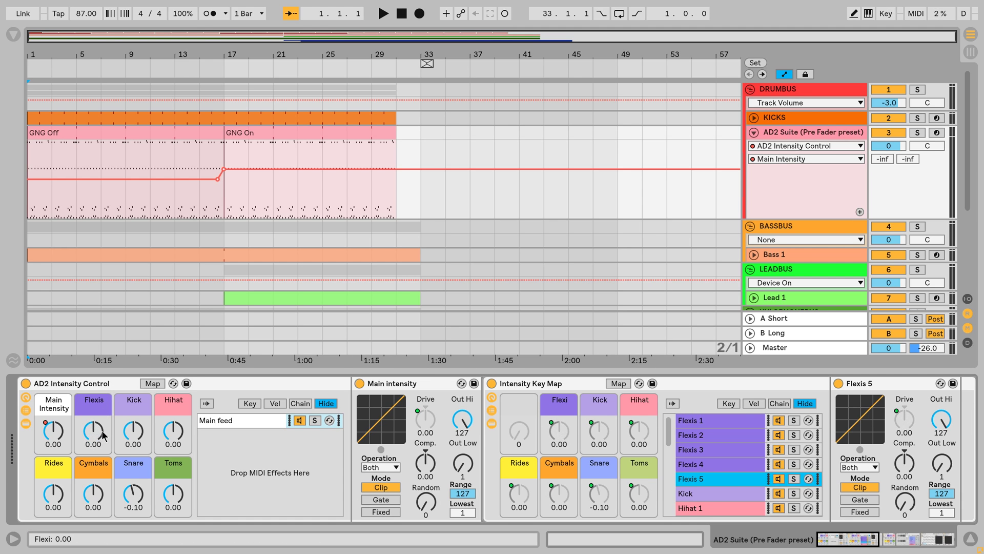
pyautogui.moveTo(101, 436)
pyautogui.mouseDown()
pyautogui.moveTo(101, 385)
pyautogui.moveTo(97, 482)
pyautogui.moveTo(89, 442)
pyautogui.mouseUp()
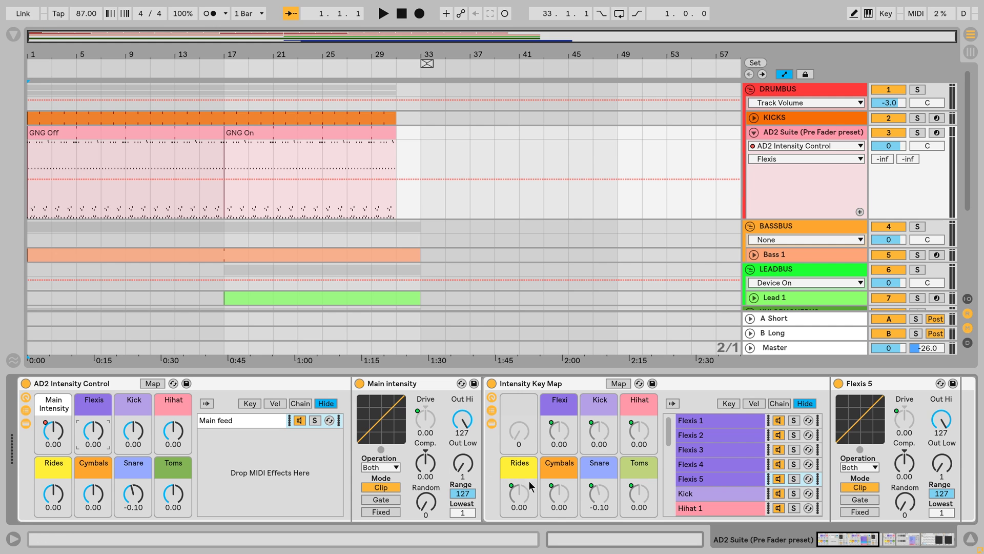
# Show the Intensity Key Map's key zones and examine the note ranges assigned to each drum chain
pyautogui.moveTo(835, 540); pyautogui.dragTo(843, 541)
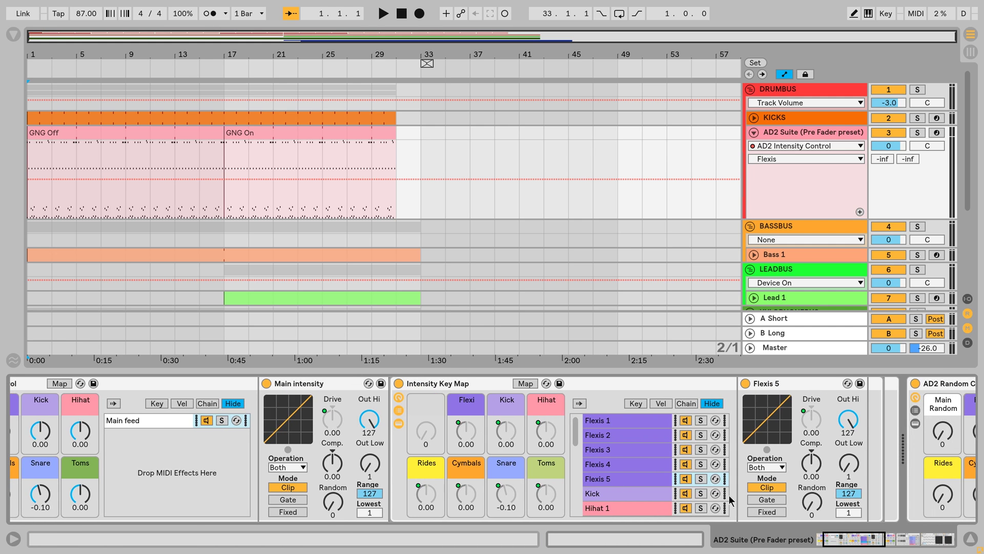
pyautogui.click(638, 404)
pyautogui.moveTo(842, 543); pyautogui.dragTo(858, 544)
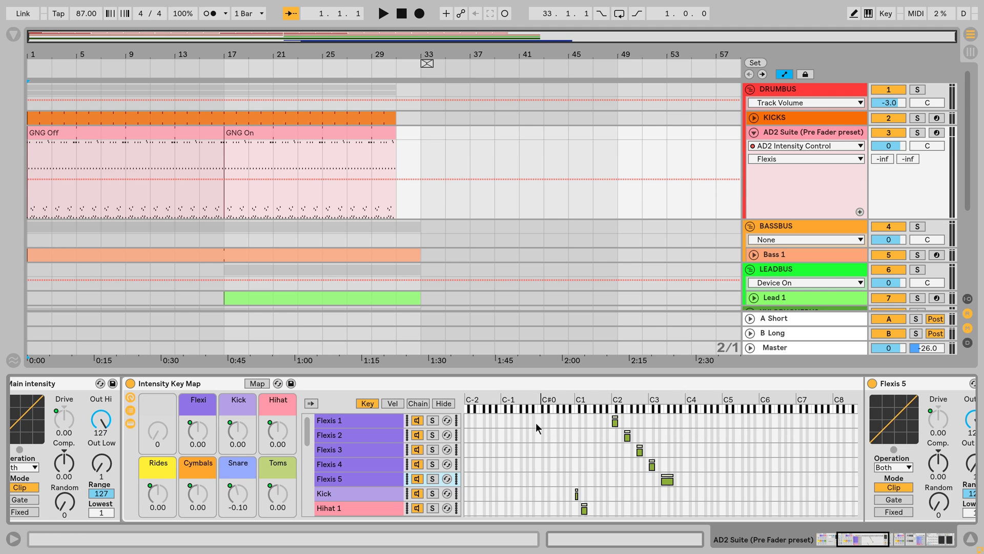
pyautogui.scroll(-5, 491, 450)
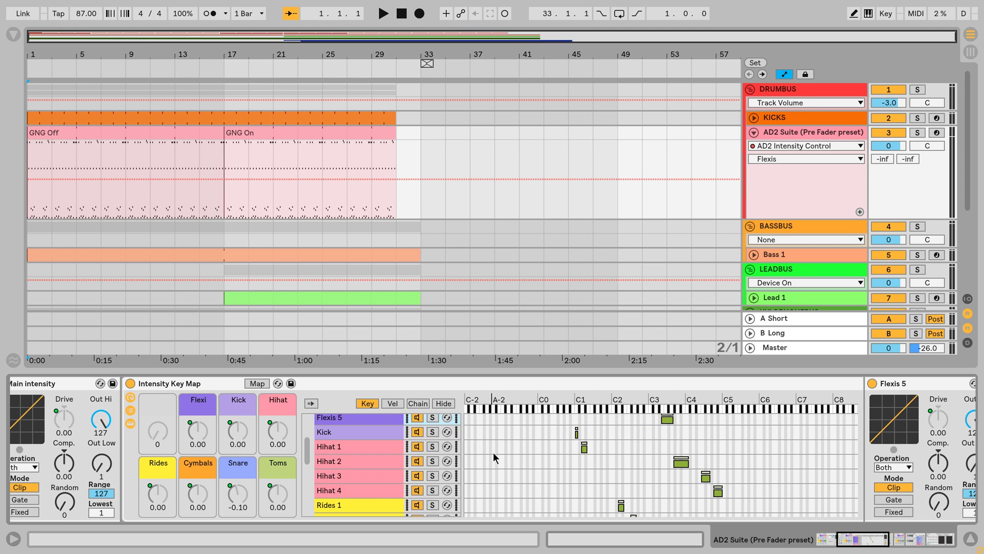
pyautogui.scroll(-5, 517, 477)
pyautogui.scroll(10, 517, 478)
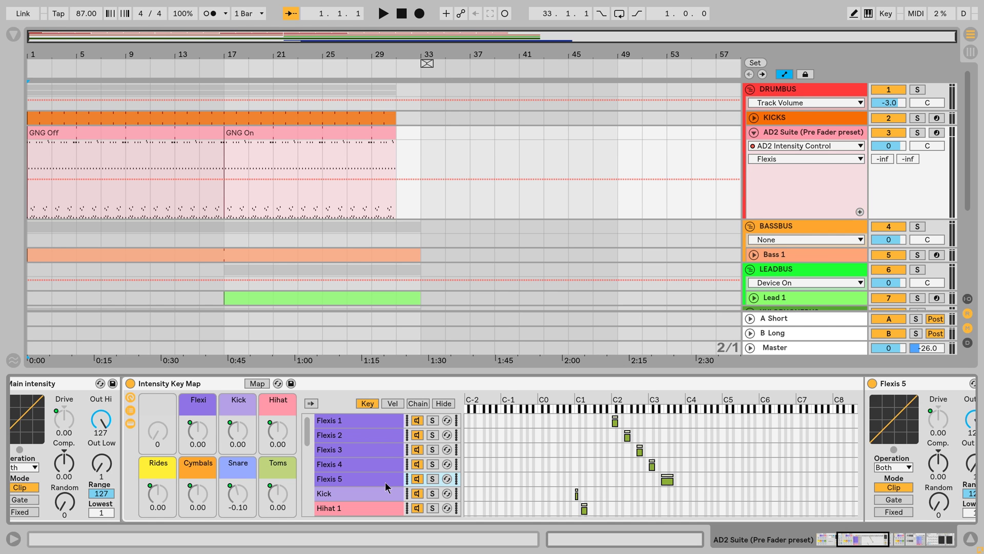
# Try to extend the Flexis 1 key zone upward to about C3, and undo the changes
pyautogui.moveTo(612, 422)
pyautogui.mouseDown()
pyautogui.moveTo(721, 419)
pyautogui.moveTo(615, 421)
pyautogui.mouseUp()
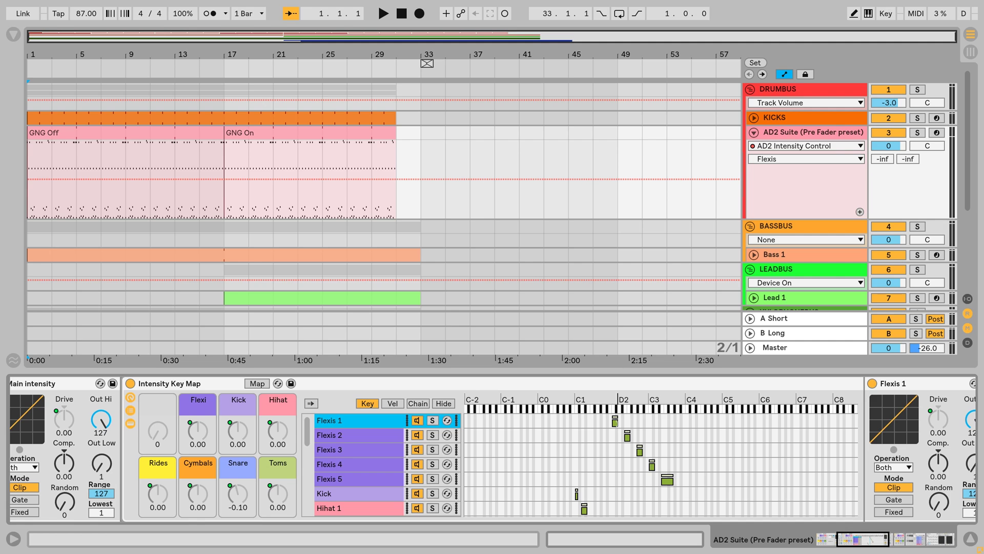
pyautogui.moveTo(617, 421); pyautogui.dragTo(649, 420)
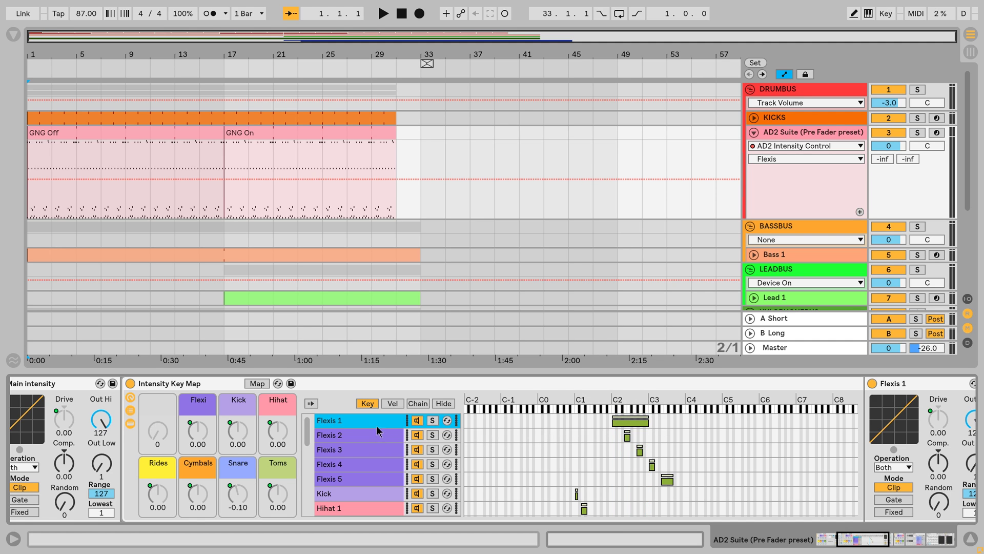
pyautogui.moveTo(641, 424); pyautogui.dragTo(622, 425)
pyautogui.hotkey('ctrl', 'z')
pyautogui.hotkey('ctrl', 'z')
# Examine the key zones of the hihat and ride chains in the Intensity Key Map
pyautogui.scroll(-9, 379, 482)
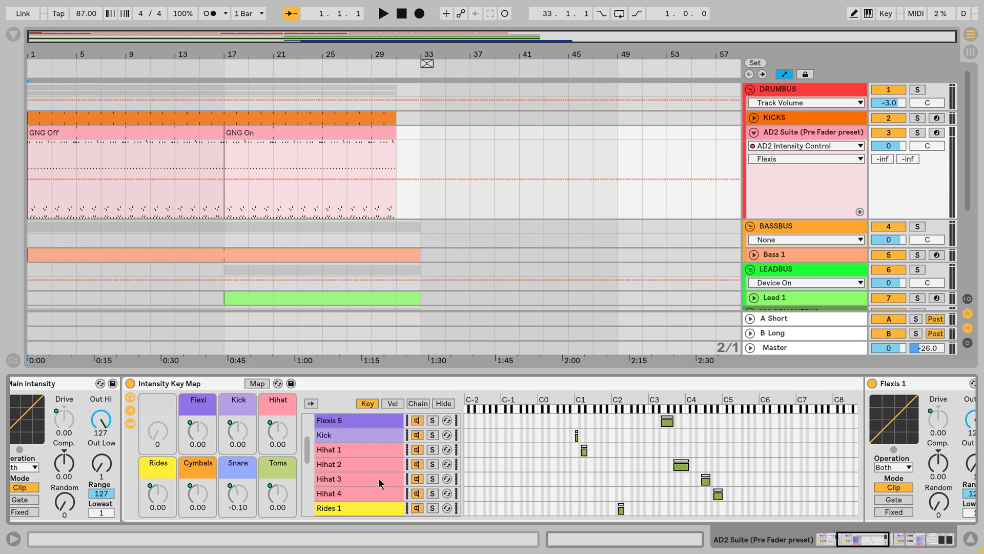
pyautogui.scroll(4, 379, 482)
pyautogui.scroll(5, 380, 481)
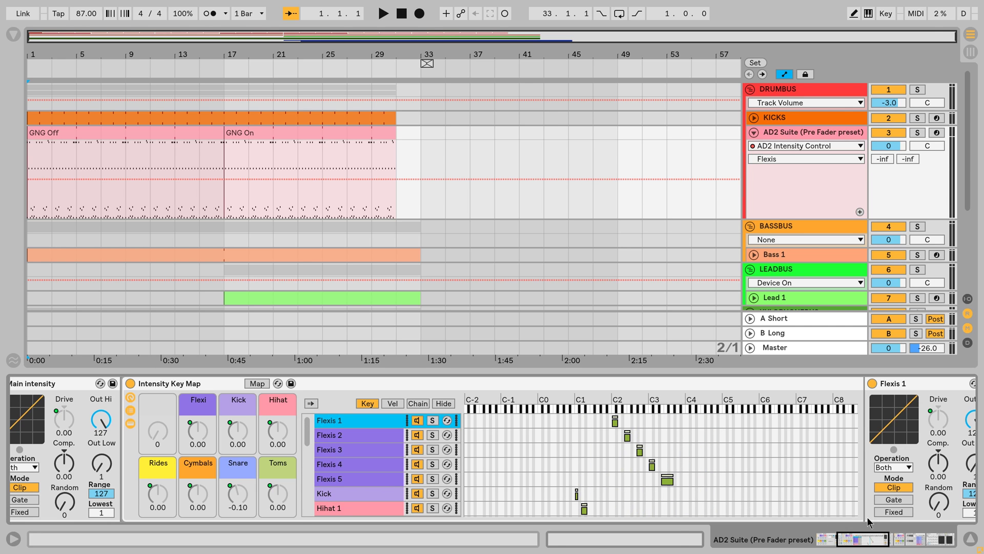
# Collapse the AD2 Intensity Control rack to its macros and inspect the devices inside the AD2 Random Control rack
pyautogui.click(828, 538)
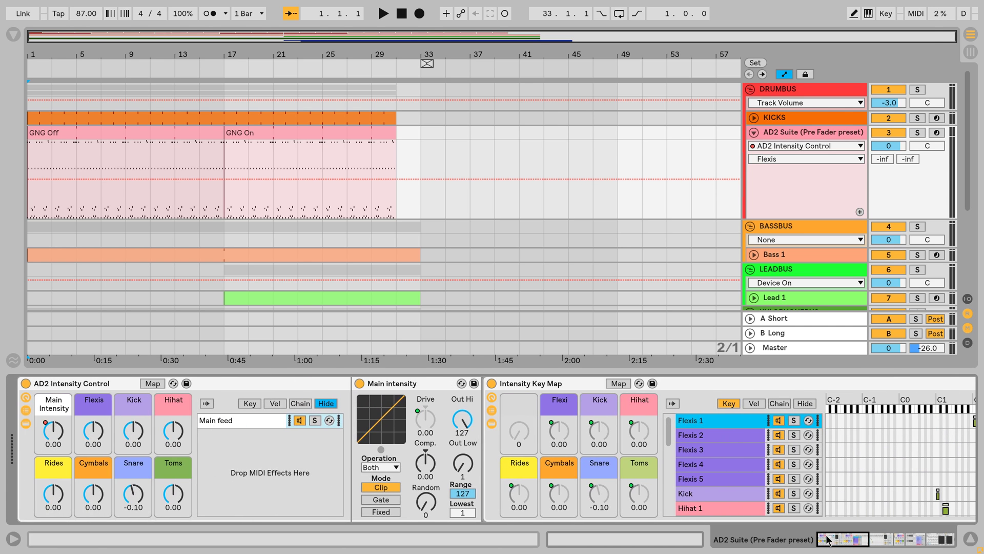
pyautogui.click(26, 423)
pyautogui.click(27, 411)
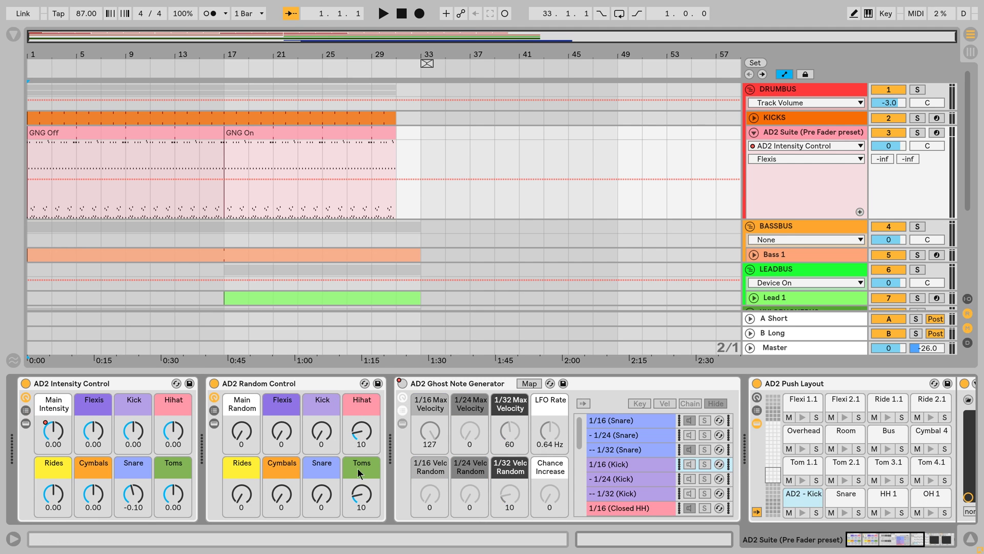
pyautogui.click(214, 423)
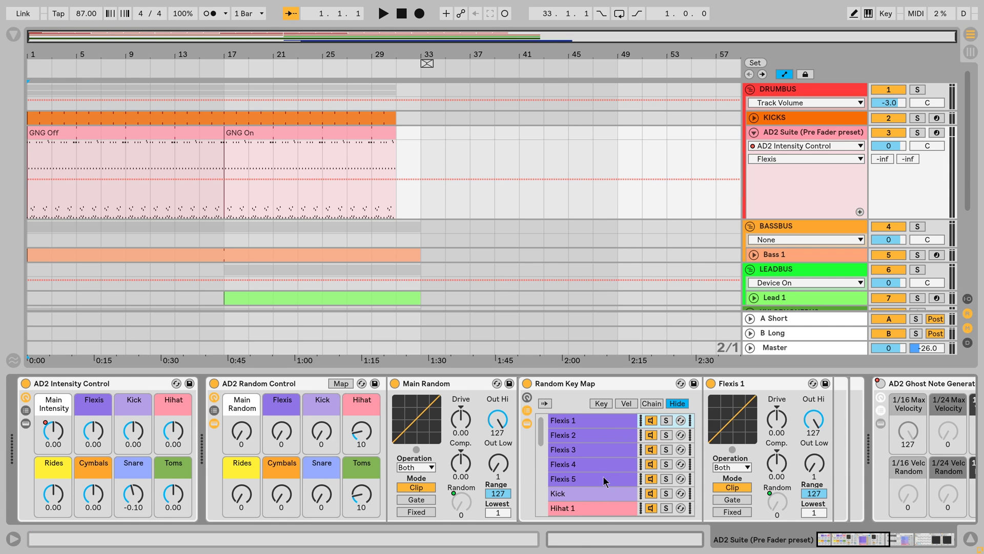
pyautogui.click(215, 423)
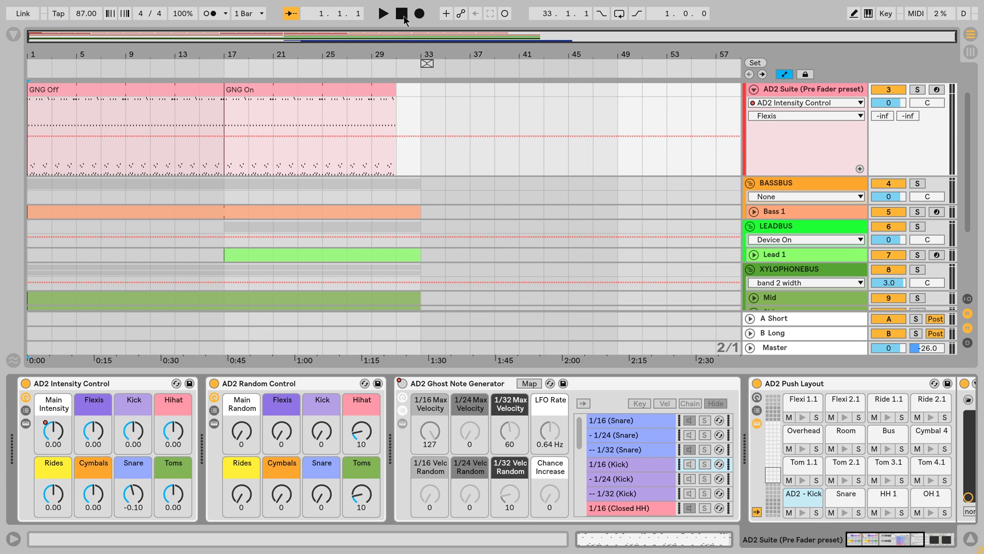
# Play the arrangement from the start and examine the GNG Off clip's kick, snare, tom and hihat notes in an enlarged note editor
pyautogui.click(382, 13)
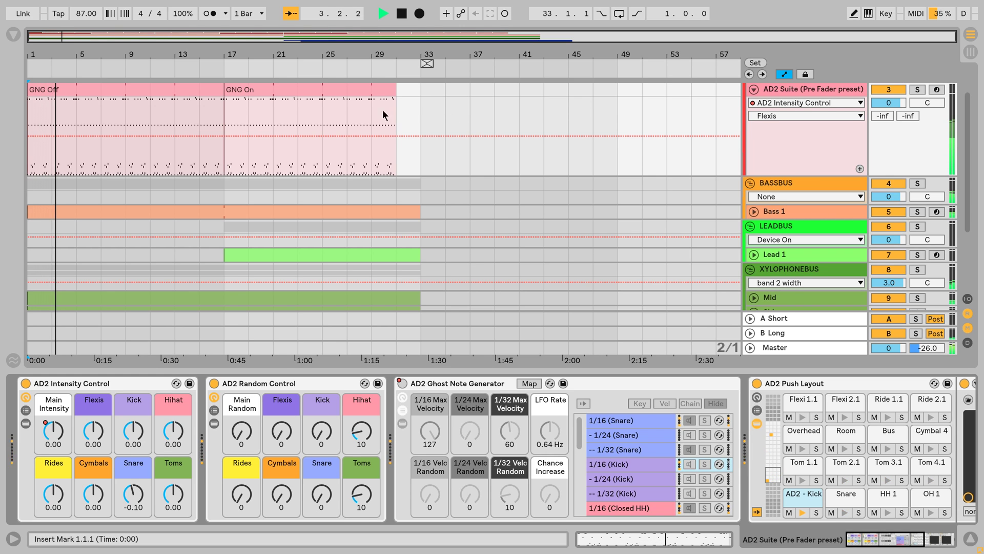
pyautogui.doubleClick(190, 88)
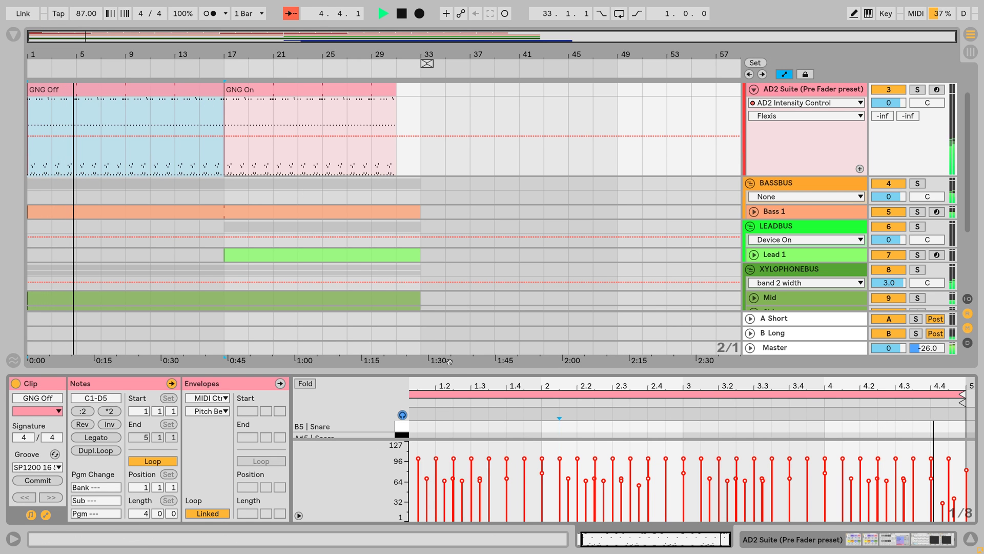
pyautogui.moveTo(462, 371); pyautogui.dragTo(504, 78)
pyautogui.scroll(-3, 478, 369)
pyautogui.scroll(-5, 502, 193)
pyautogui.scroll(5, 502, 193)
pyautogui.scroll(-5, 496, 227)
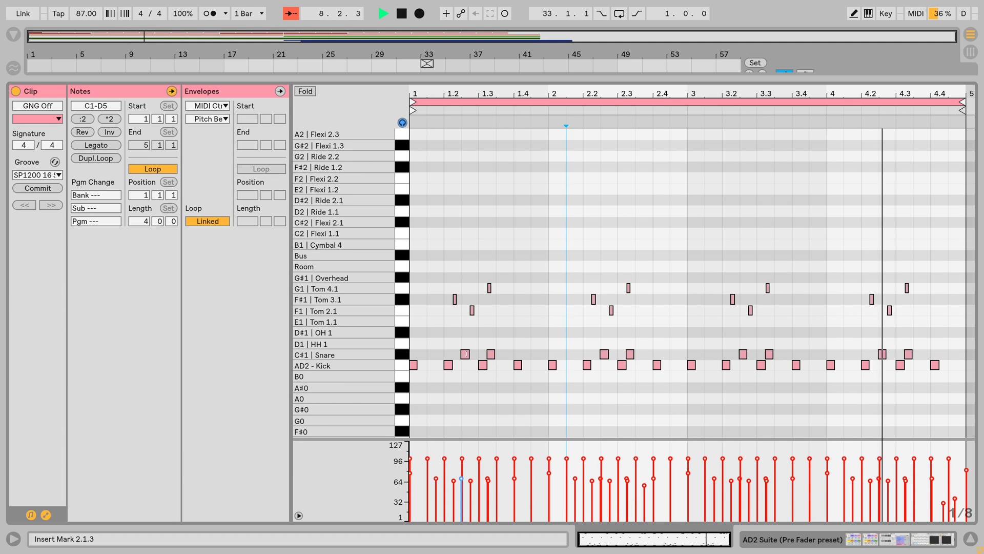
pyautogui.scroll(2, 480, 277)
pyautogui.scroll(4, 478, 274)
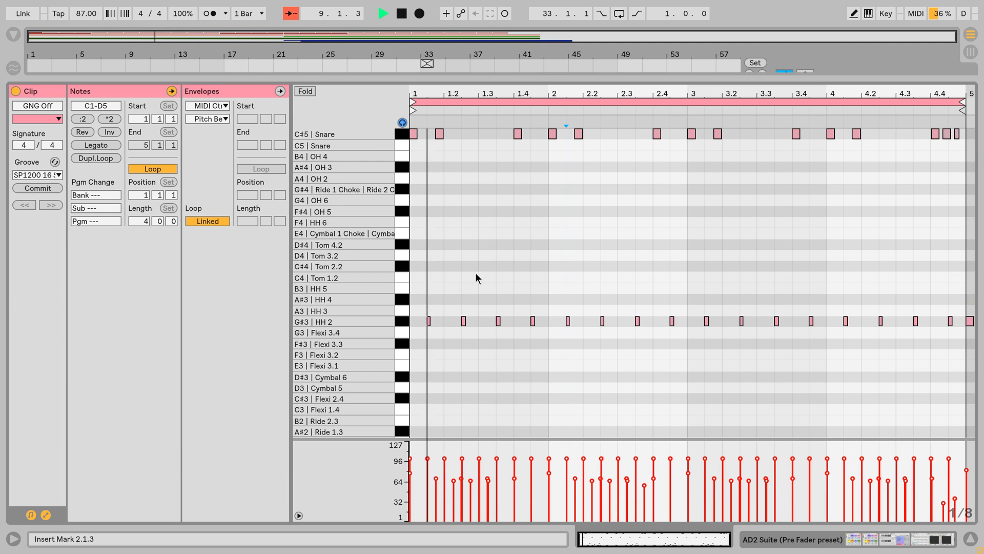
pyautogui.scroll(2, 641, 308)
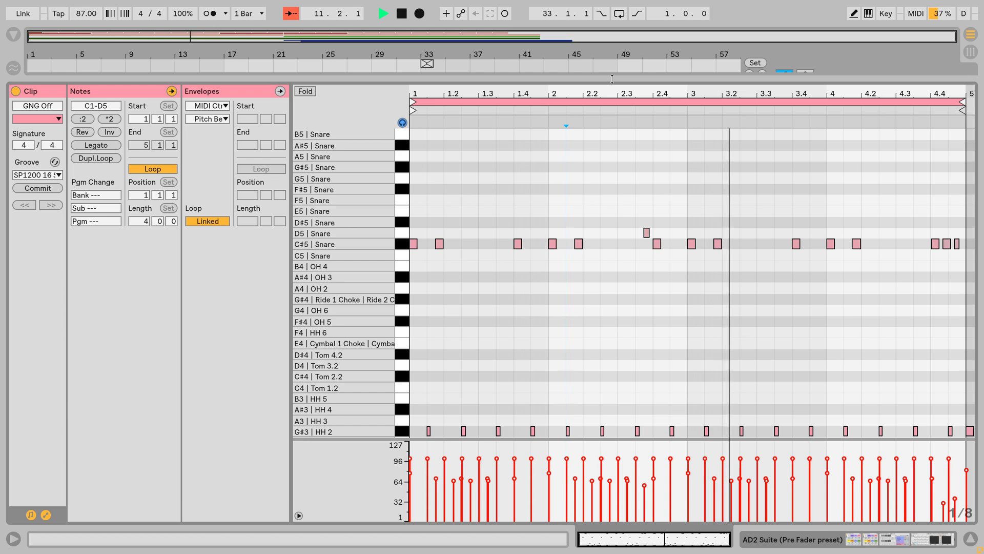
pyautogui.moveTo(612, 79); pyautogui.dragTo(598, 371)
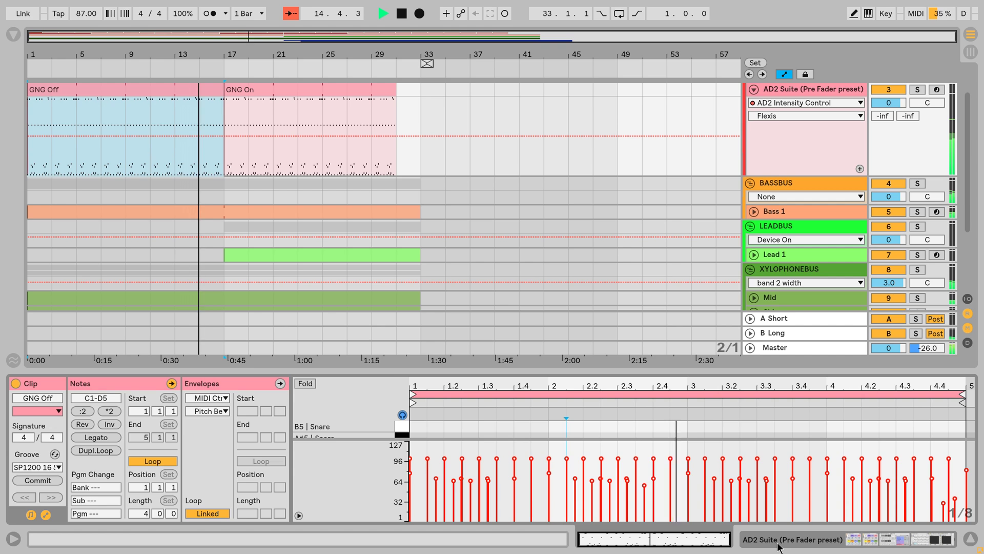
# Stop playback and set the AD2 Ghost Note Generator's 1/16 Max Velocity to 30, 1/32 Max Velocity to 0 and 1/16 Velo Random to 10
pyautogui.click(778, 542)
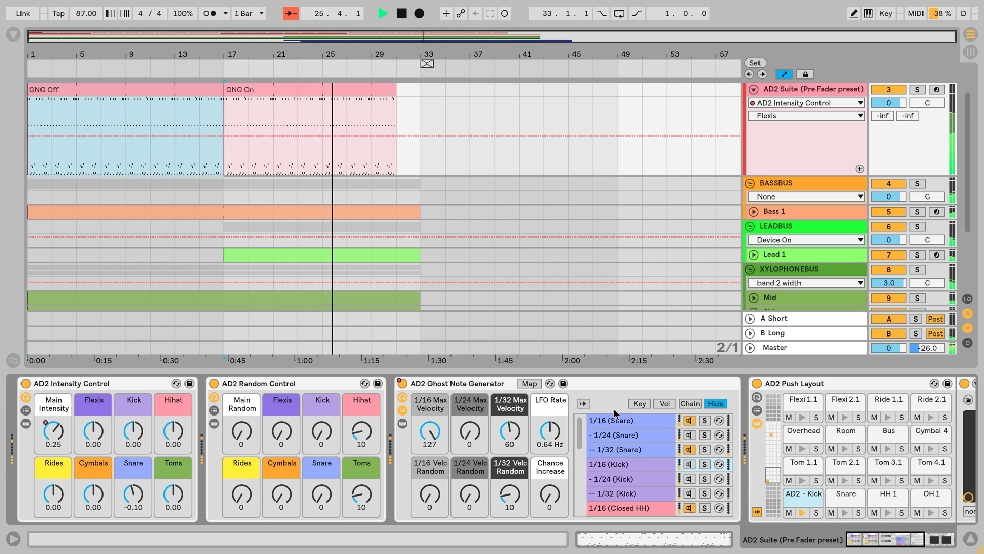
pyautogui.click(402, 15)
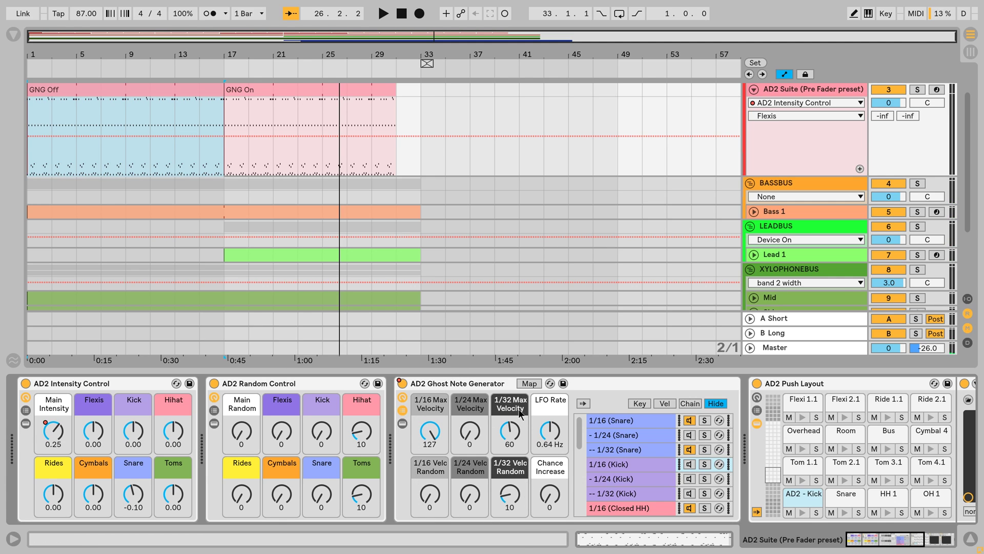
pyautogui.moveTo(429, 431); pyautogui.dragTo(429, 485)
pyautogui.moveTo(510, 433); pyautogui.dragTo(510, 464)
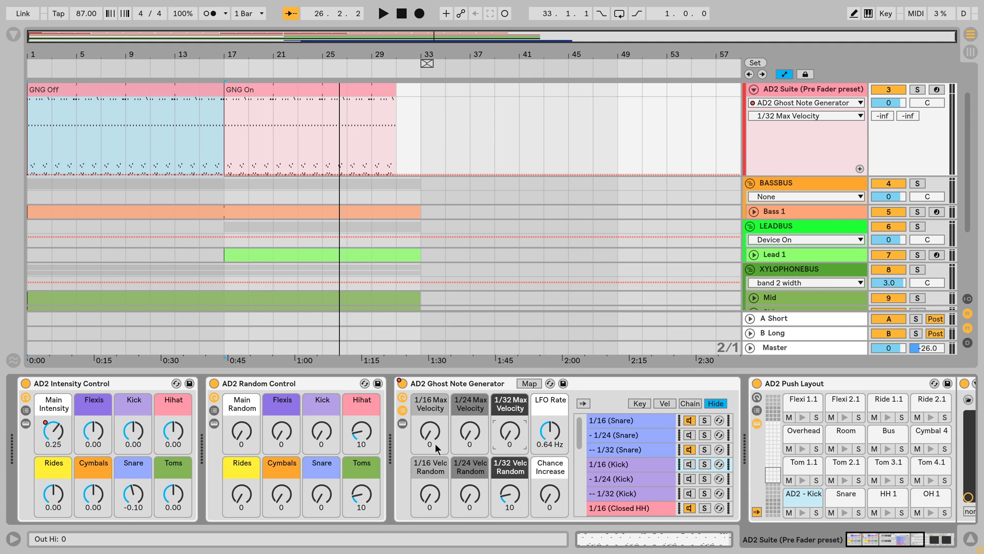
pyautogui.moveTo(429, 430); pyautogui.dragTo(429, 414)
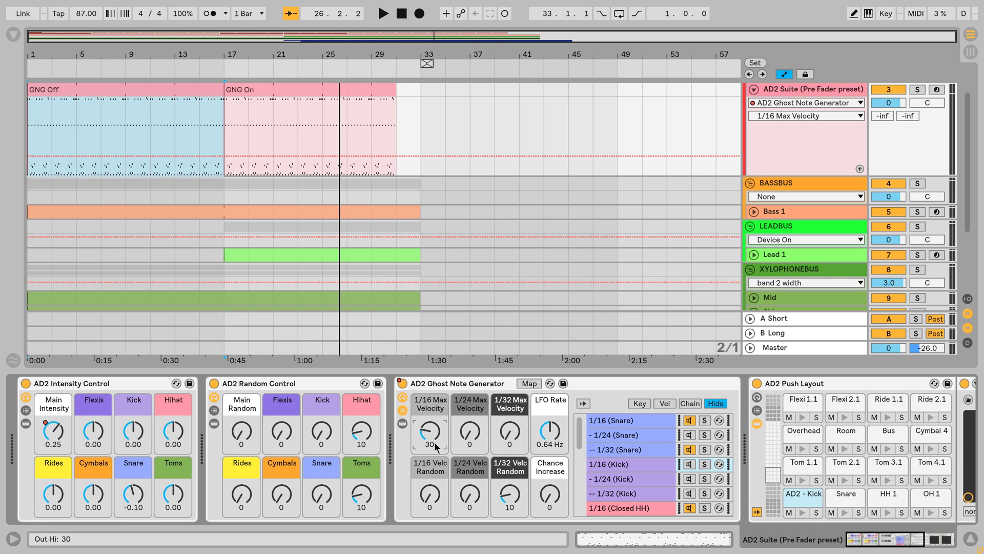
pyautogui.moveTo(429, 493); pyautogui.dragTo(429, 485)
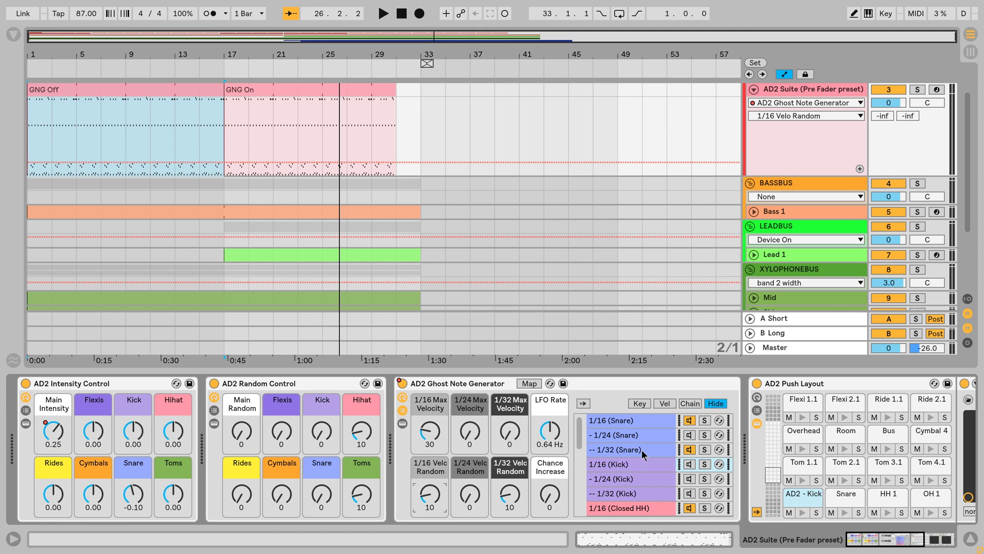
# In the GNG On clip, try extending the first C#5 snare note to 1.1.3 and shorten it to a 1/32 note
pyautogui.doubleClick(272, 91)
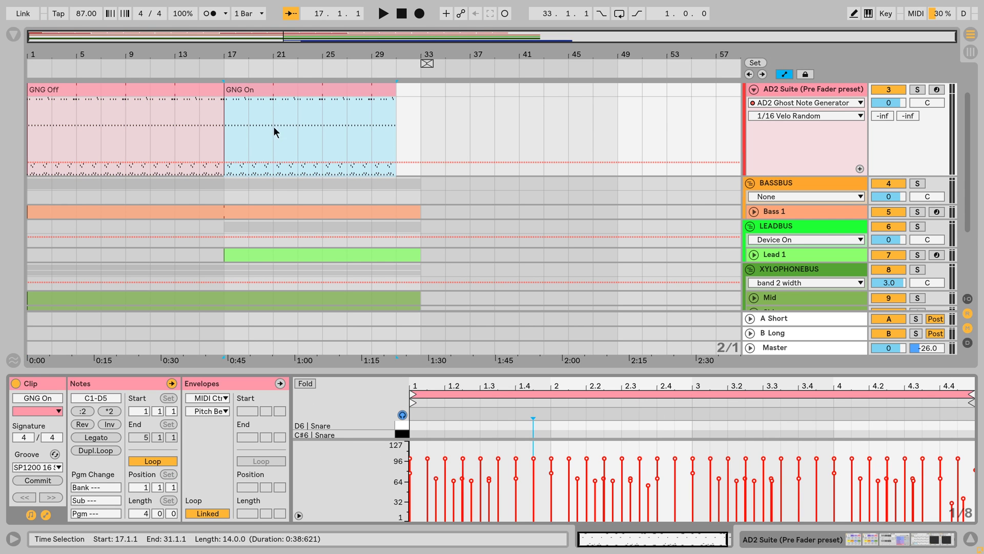
pyautogui.moveTo(362, 365); pyautogui.dragTo(362, 108)
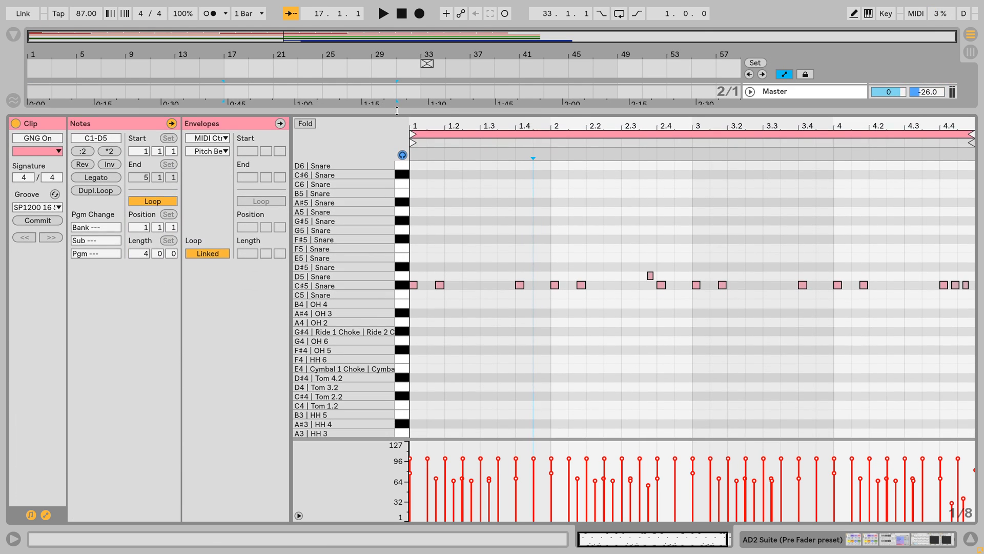
pyautogui.press('+')
pyautogui.press('+')
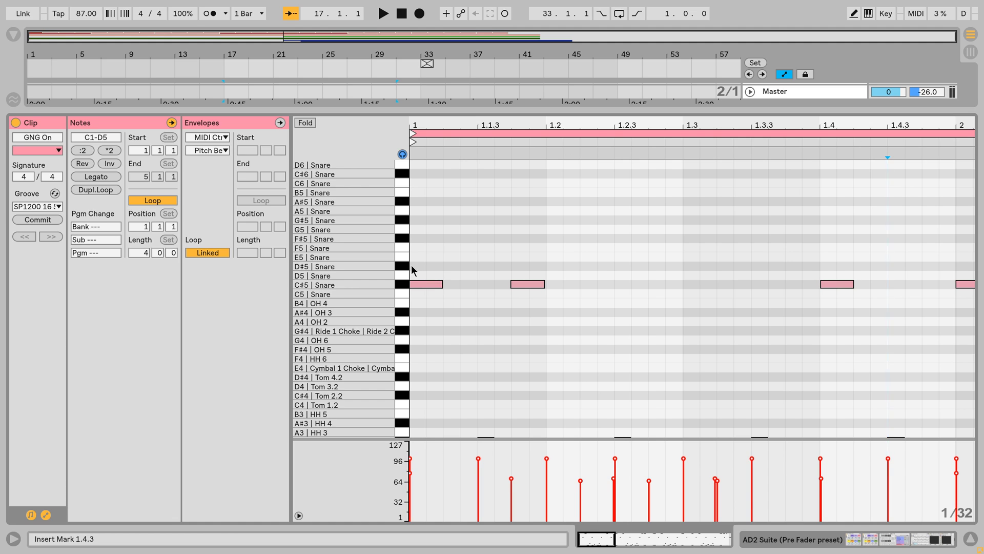
pyautogui.moveTo(411, 265); pyautogui.dragTo(439, 292)
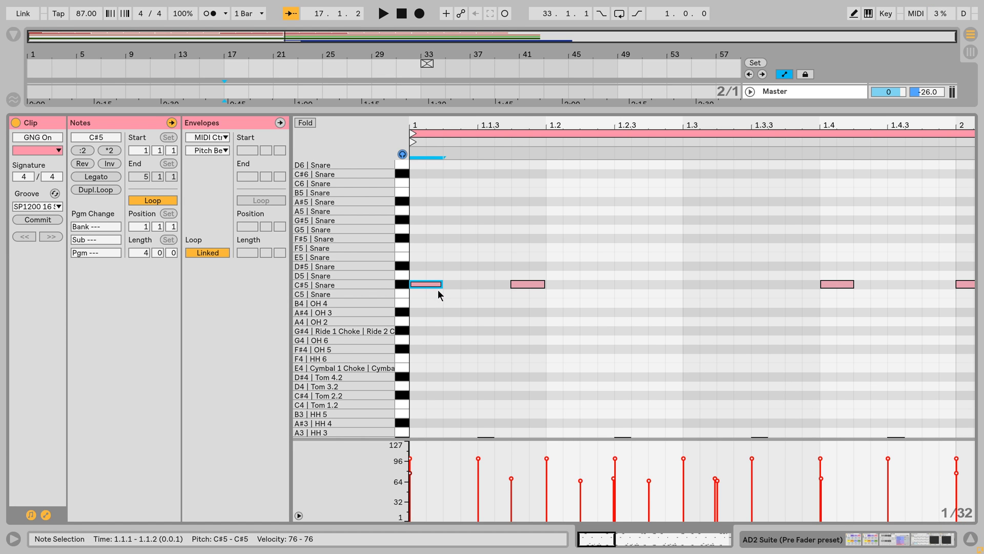
pyautogui.moveTo(443, 284); pyautogui.dragTo(479, 288)
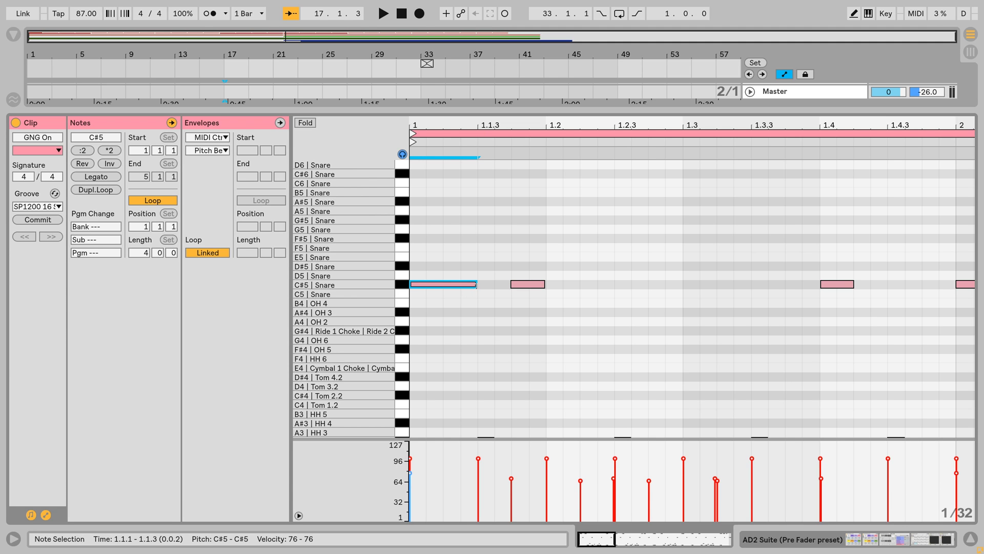
pyautogui.moveTo(477, 285)
pyautogui.mouseDown()
pyautogui.moveTo(448, 285)
pyautogui.moveTo(457, 286)
pyautogui.mouseUp()
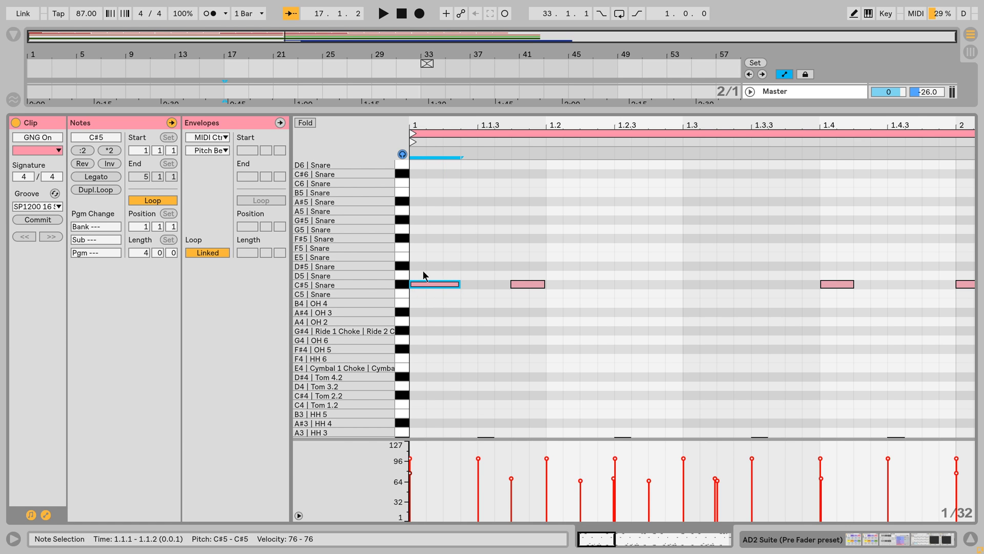
pyautogui.moveTo(458, 285); pyautogui.dragTo(424, 286)
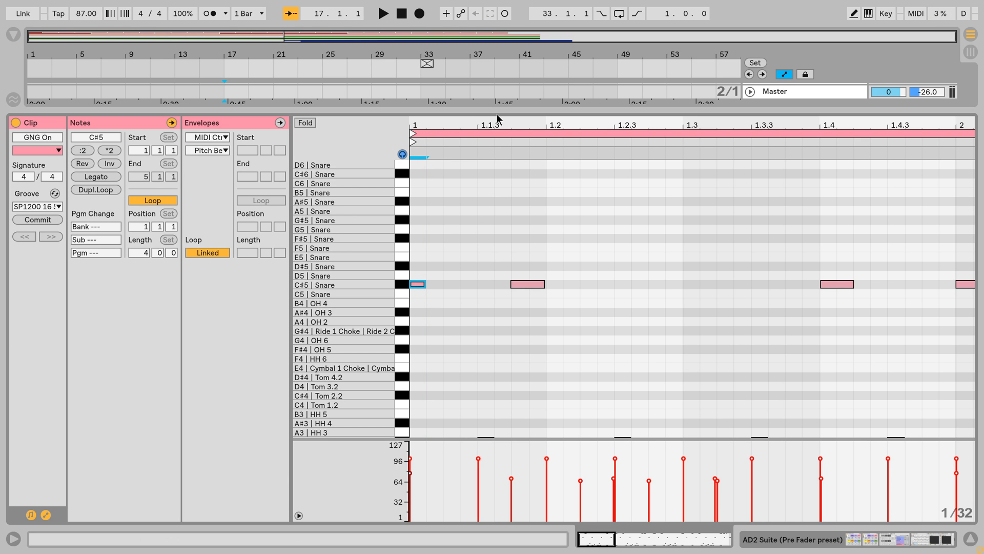
# Show the AD2 Suite track's devices and the contents of the Ghost Note Generator's 1/16 (Snare) chain
pyautogui.moveTo(497, 110); pyautogui.dragTo(449, 373)
pyautogui.click(779, 88)
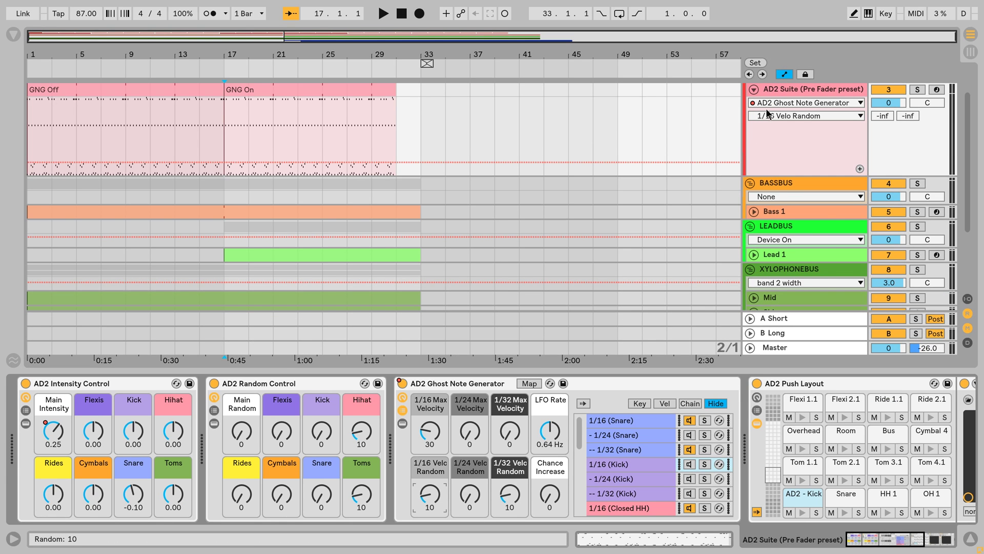
pyautogui.click(651, 419)
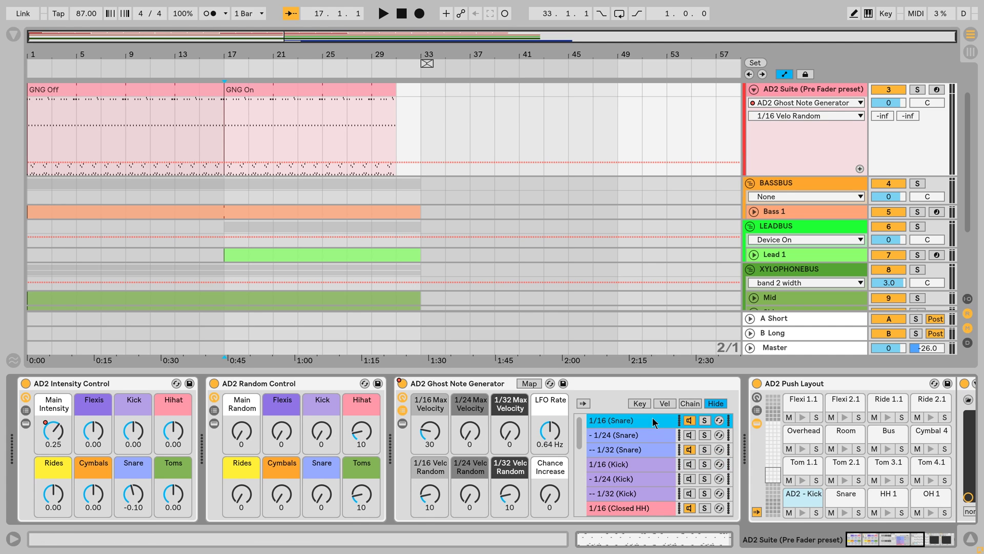
pyautogui.moveTo(845, 541); pyautogui.dragTo(858, 538)
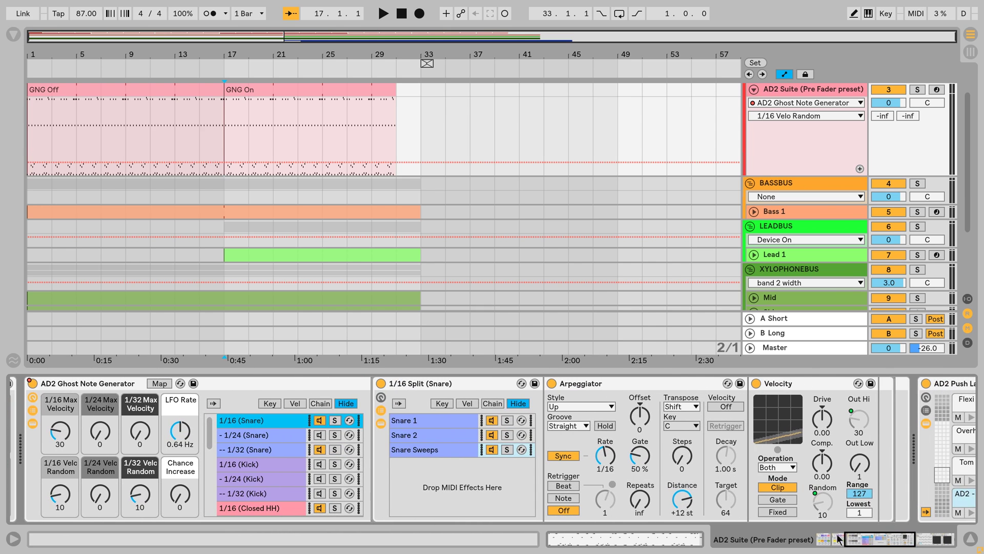
# Examine the key zones of the Snare 1, Snare 2 and Snare Sweeps chains in the 1/16 Split (Snare) rack
pyautogui.click(442, 404)
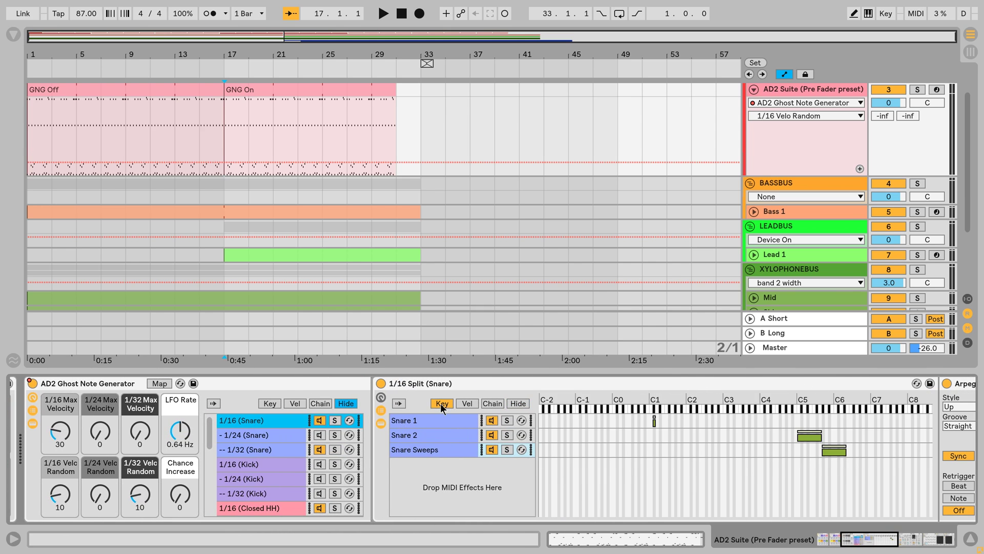
pyautogui.click(450, 421)
pyautogui.click(454, 435)
pyautogui.click(447, 449)
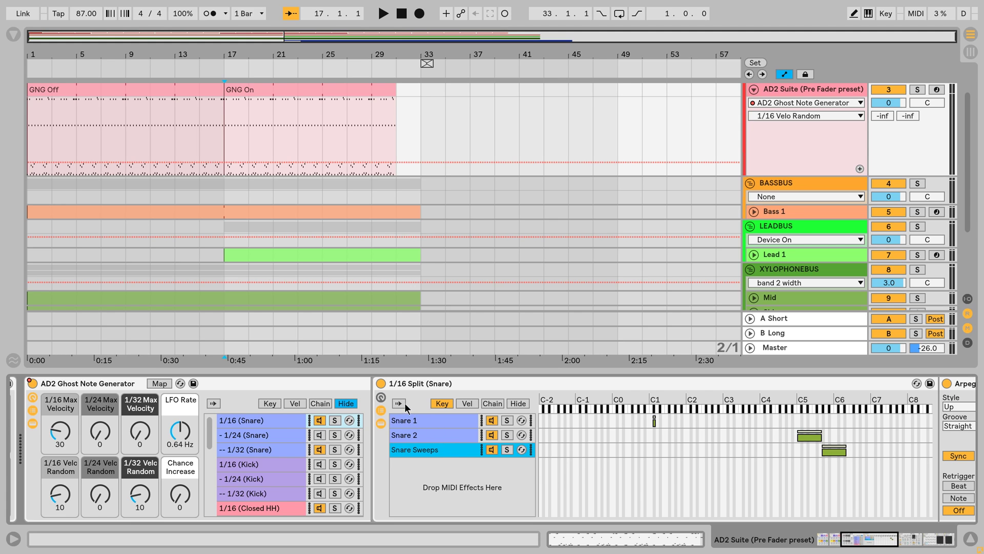
pyautogui.click(518, 403)
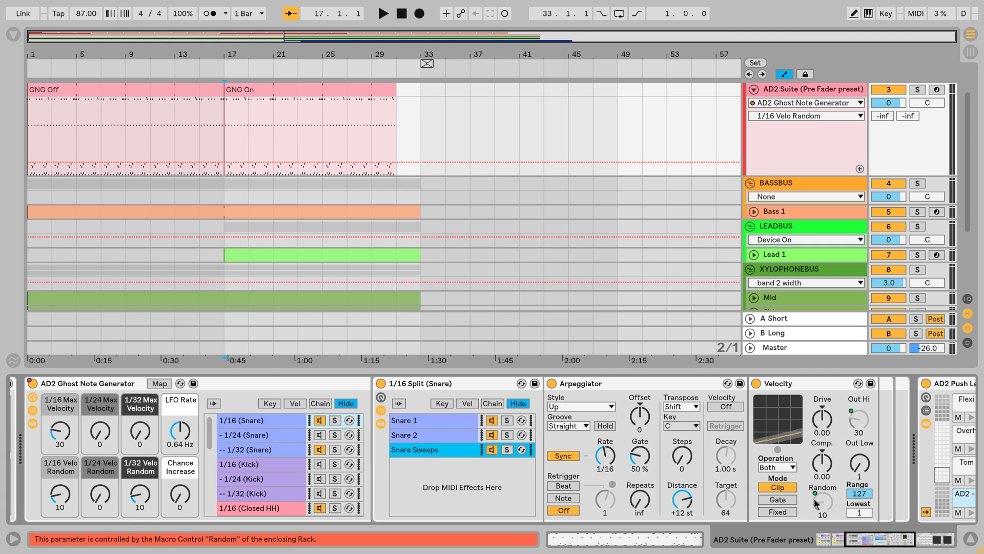
# Inspect the Velocity device's Out Low and Random settings and compare the devices of the 1/16, 1/24 and 1/32 Snare chains
pyautogui.click(869, 462)
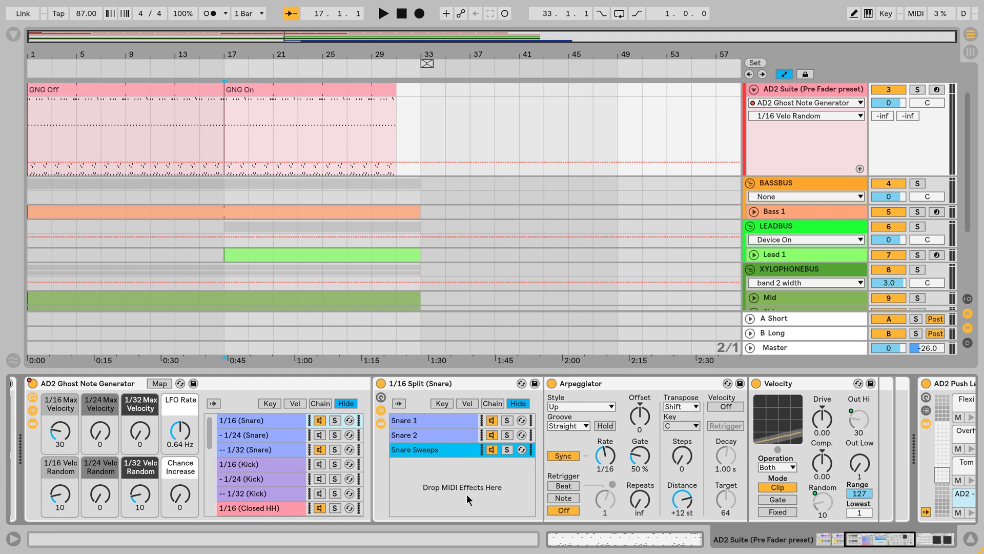
pyautogui.click(823, 502)
pyautogui.click(272, 440)
pyautogui.click(273, 451)
pyautogui.click(270, 436)
pyautogui.click(269, 420)
pyautogui.click(270, 436)
pyautogui.click(270, 450)
pyautogui.click(268, 435)
pyautogui.click(270, 420)
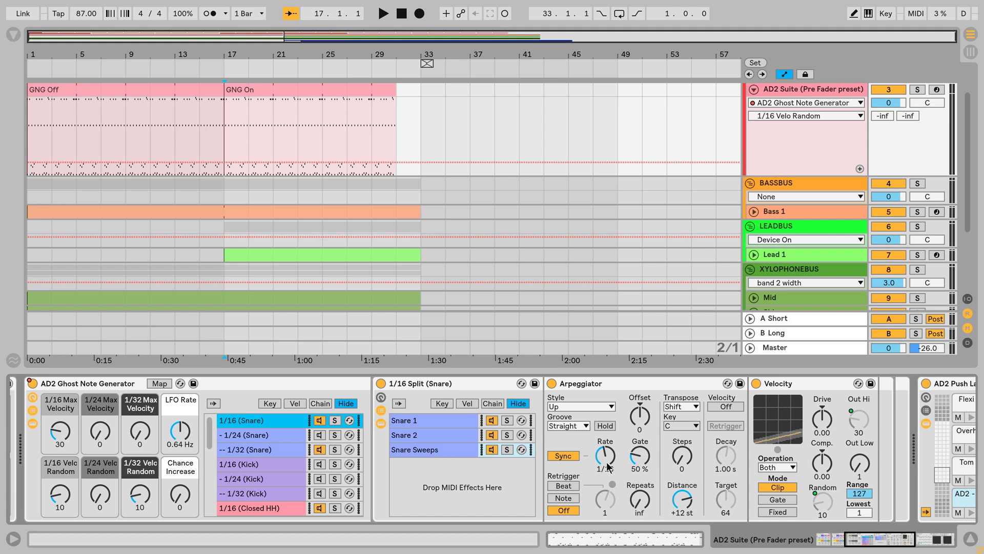
pyautogui.click(281, 439)
pyautogui.click(277, 450)
pyautogui.click(276, 435)
pyautogui.click(275, 422)
# Show the LFO MIDI device on the Ghost Note Generator's Main feed chain and try the LFO Rate macro
pyautogui.scroll(-6, 272, 425)
pyautogui.scroll(-4, 269, 438)
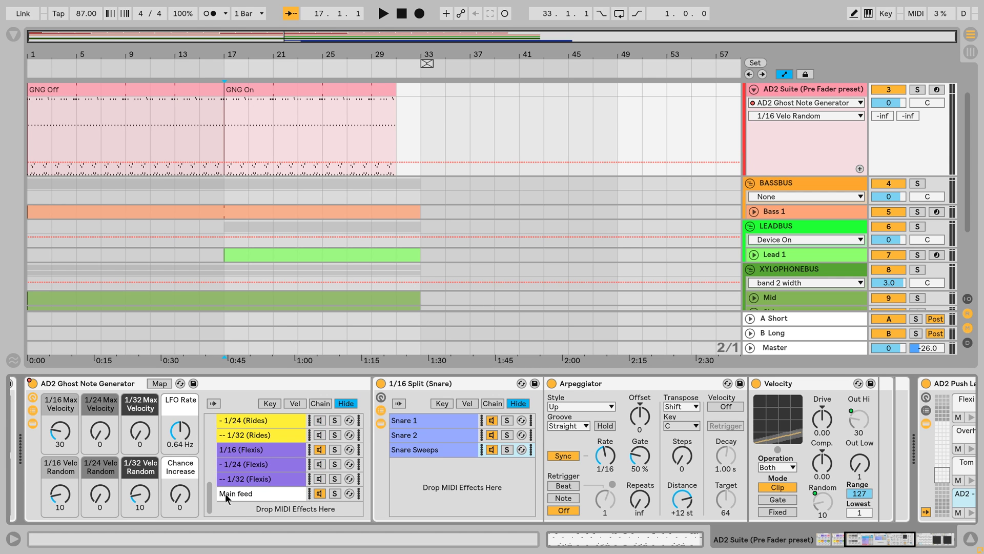
pyautogui.click(242, 495)
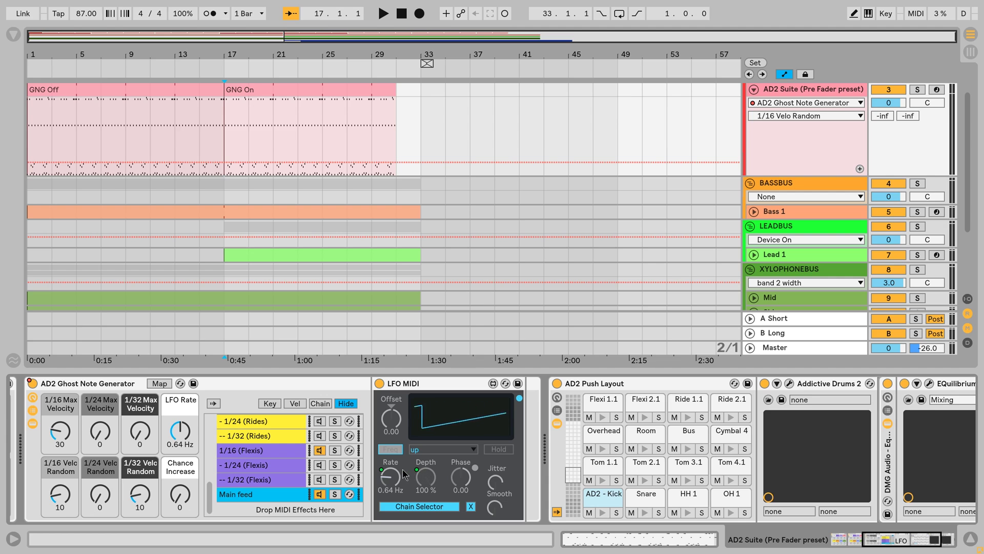
pyautogui.moveTo(180, 433)
pyautogui.mouseDown()
pyautogui.moveTo(180, 410)
pyautogui.moveTo(179, 451)
pyautogui.moveTo(180, 415)
pyautogui.mouseUp()
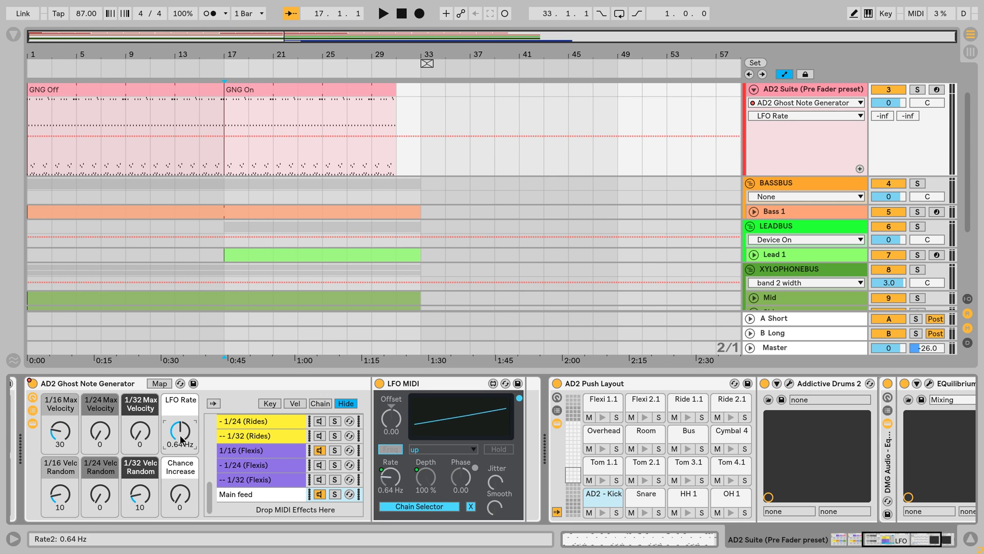
# Show the Ghost Note Generator's chain select zones and examine them from the Flexis chains up to the 1/16 (Snare) chain
pyautogui.click(320, 403)
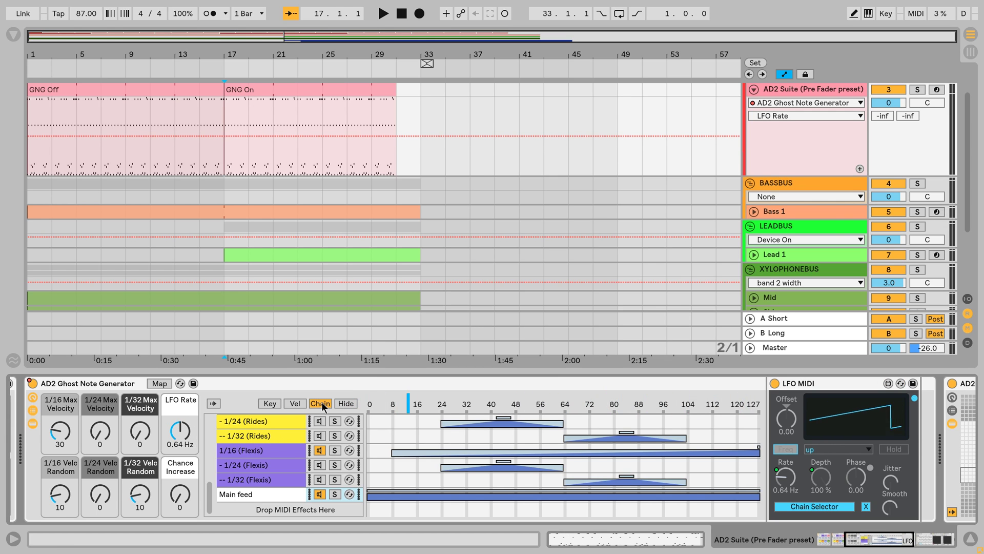
pyautogui.scroll(10, 401, 474)
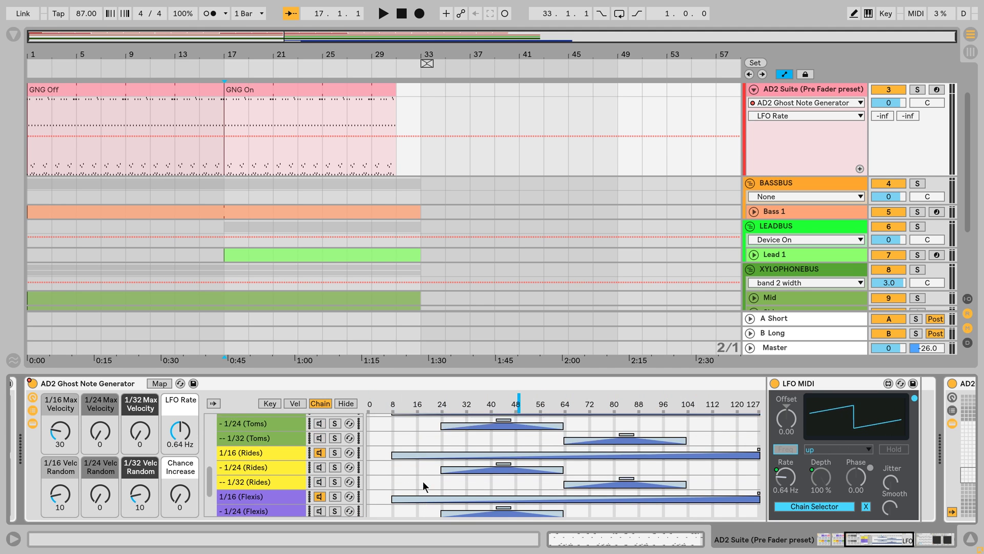
pyautogui.scroll(5, 425, 481)
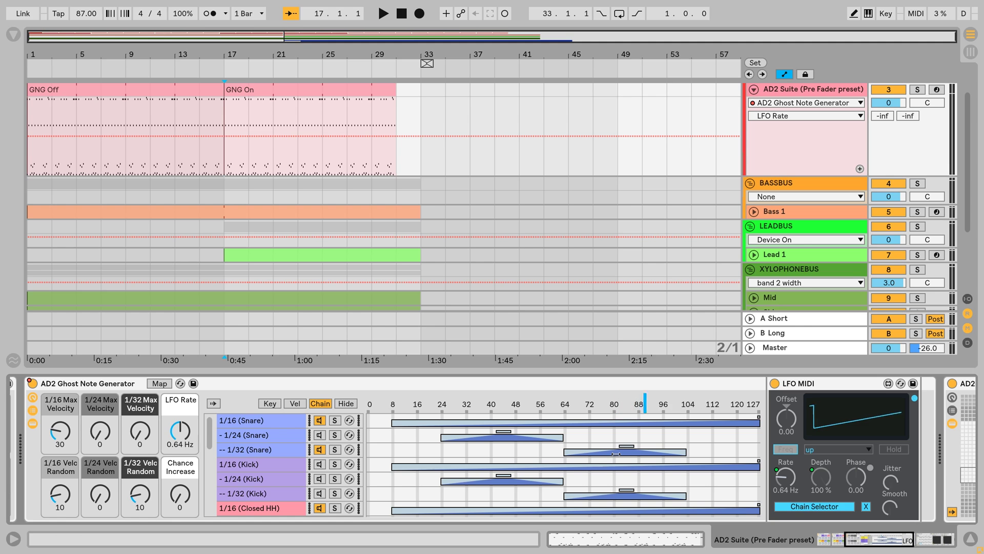
# Raise the Ghost Note Generator's Chance Increase macro to 59 and on to its maximum of 127
pyautogui.moveTo(179, 494); pyautogui.dragTo(180, 459)
pyautogui.moveTo(819, 475); pyautogui.dragTo(819, 482)
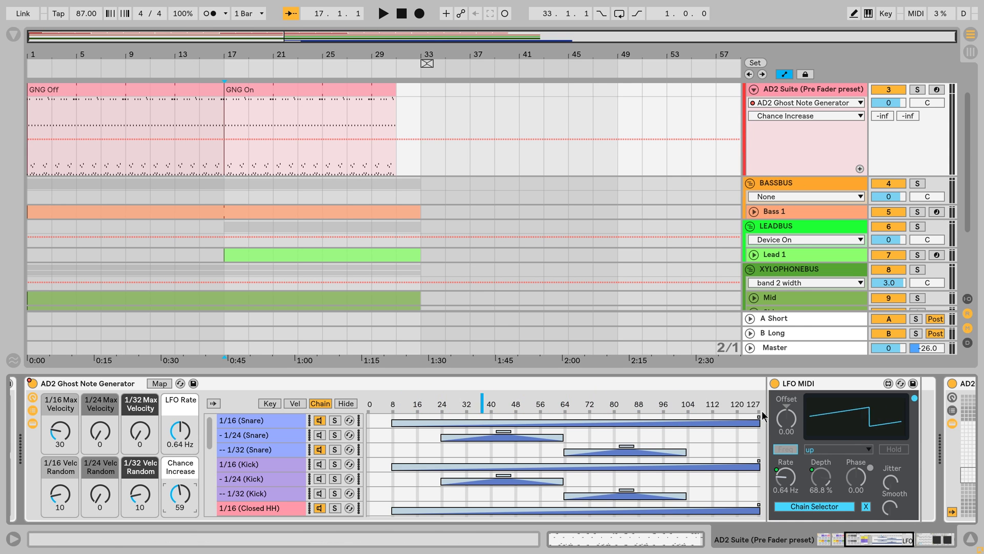
pyautogui.moveTo(180, 493); pyautogui.dragTo(179, 459)
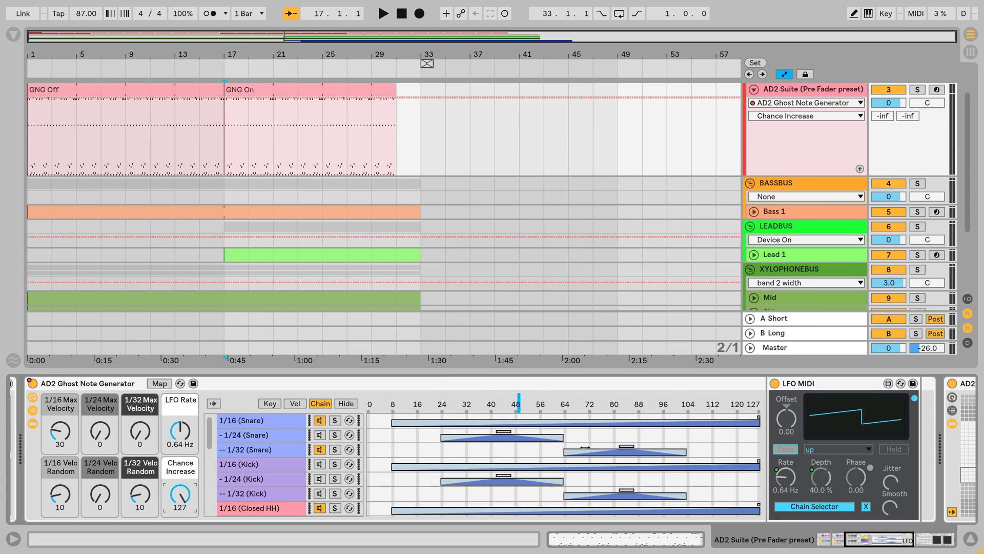
# Show the devices of the 1/24 (Snare) chain and look over the chain zones of the kick, hi-hat and tom chains
pyautogui.click(275, 435)
pyautogui.scroll(-3, 274, 446)
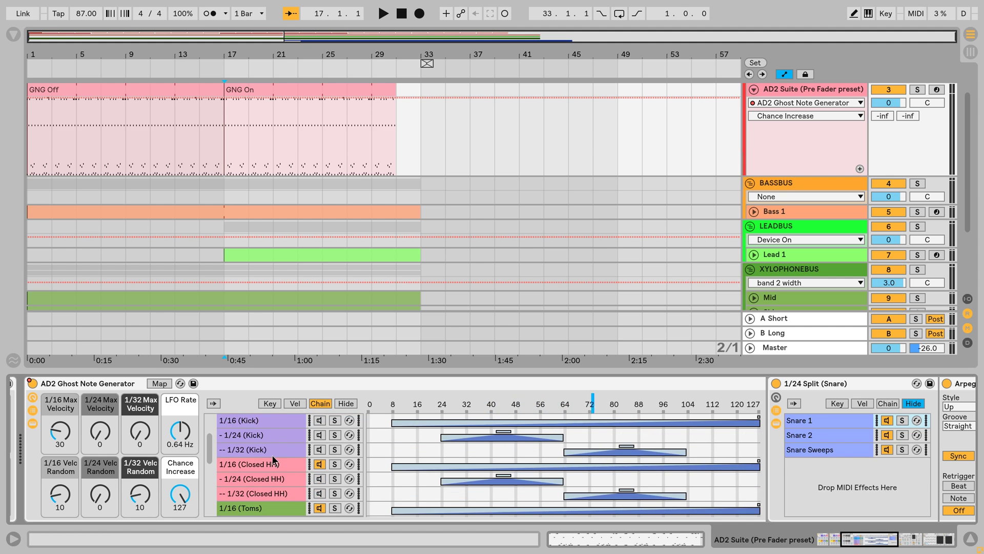
pyautogui.scroll(-4, 260, 463)
pyautogui.scroll(7, 264, 489)
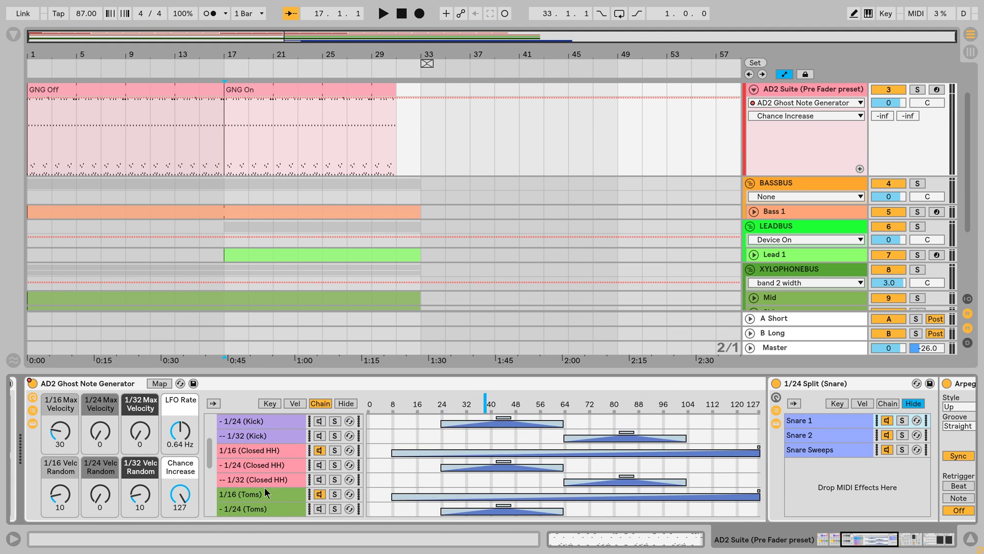
# Return the playback position to 1.1.1 and hide the Ghost Note Generator's chain select zones
pyautogui.click(402, 13)
pyautogui.scroll(2, 215, 158)
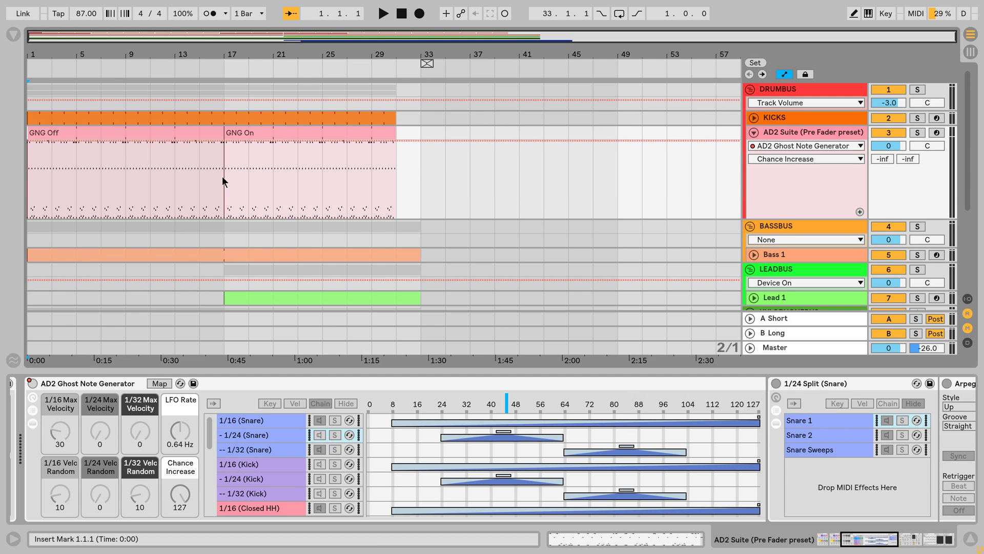
pyautogui.click(331, 405)
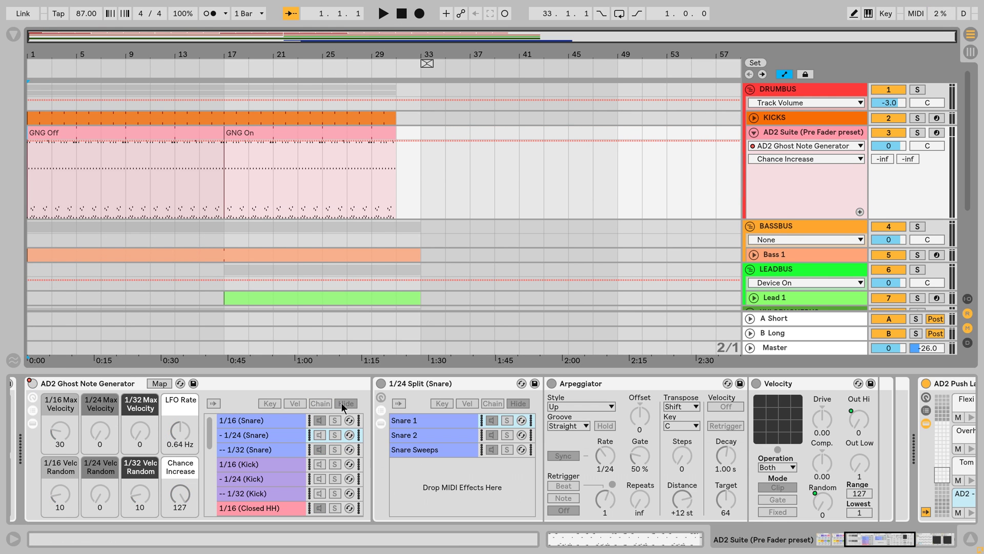
pyautogui.click(32, 425)
pyautogui.click(896, 545)
pyautogui.moveTo(896, 545); pyautogui.dragTo(870, 545)
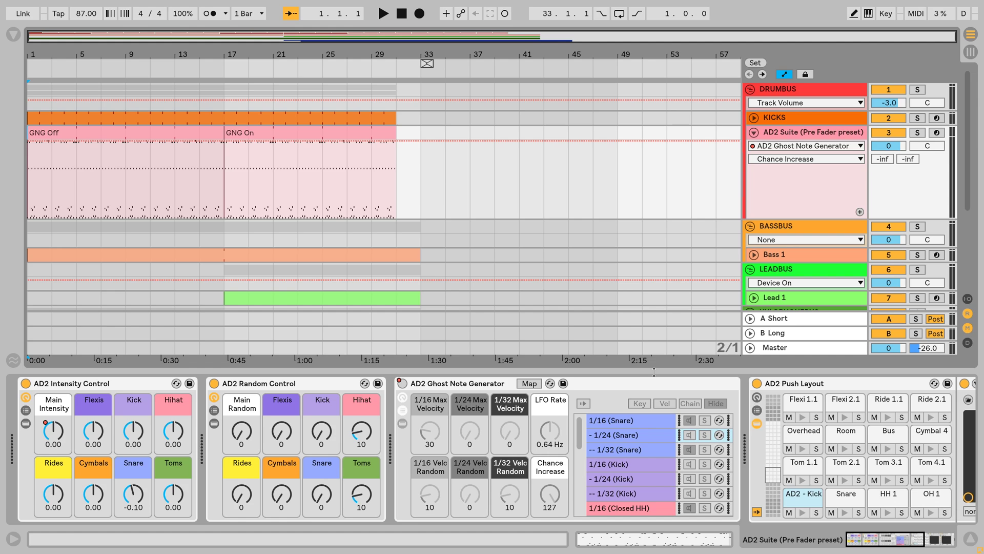
# Insert a MIDI track below AD2 Suite (Pre Fader preset) and show the tracks' input and output routing
pyautogui.click(819, 134)
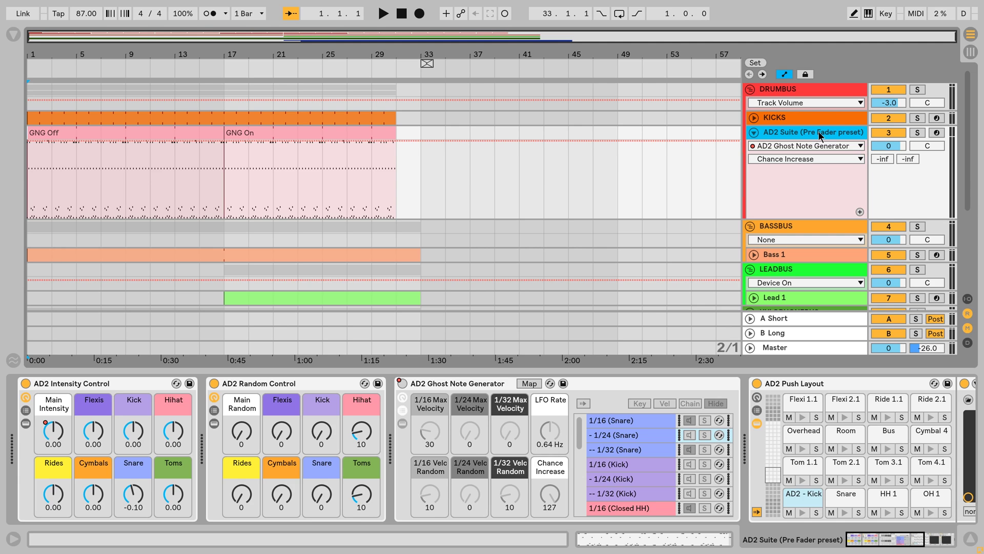
pyautogui.hotkey('ctrl', 'shift', 't')
pyautogui.click(968, 300)
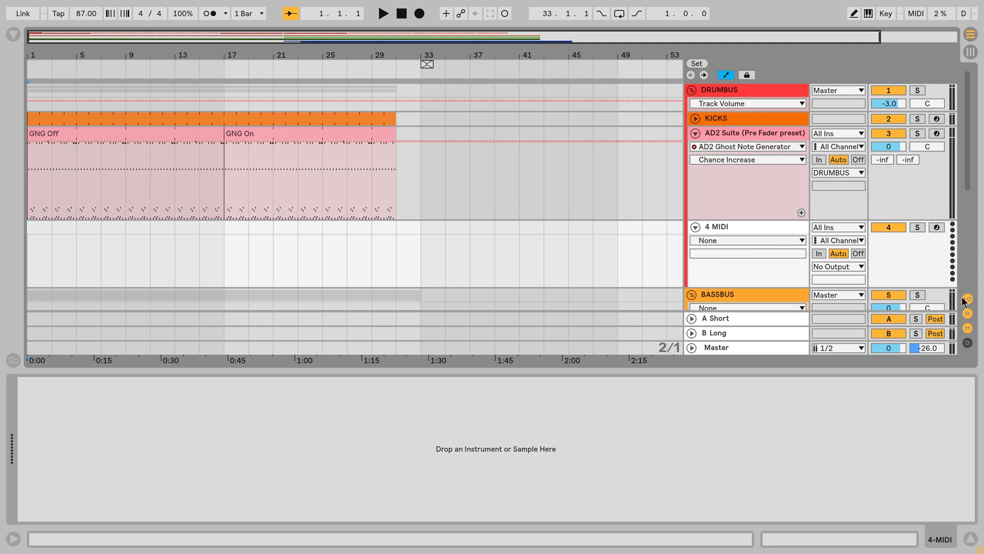
# Set the new MIDI track's input to AD2 Suite (Pre Fader preset) and arm it for recording
pyautogui.click(853, 229)
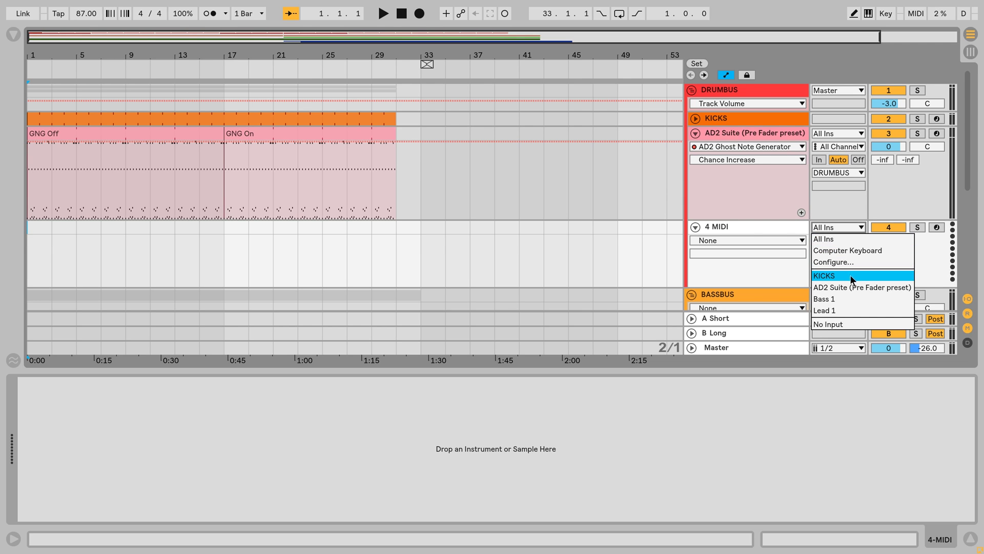
pyautogui.click(847, 288)
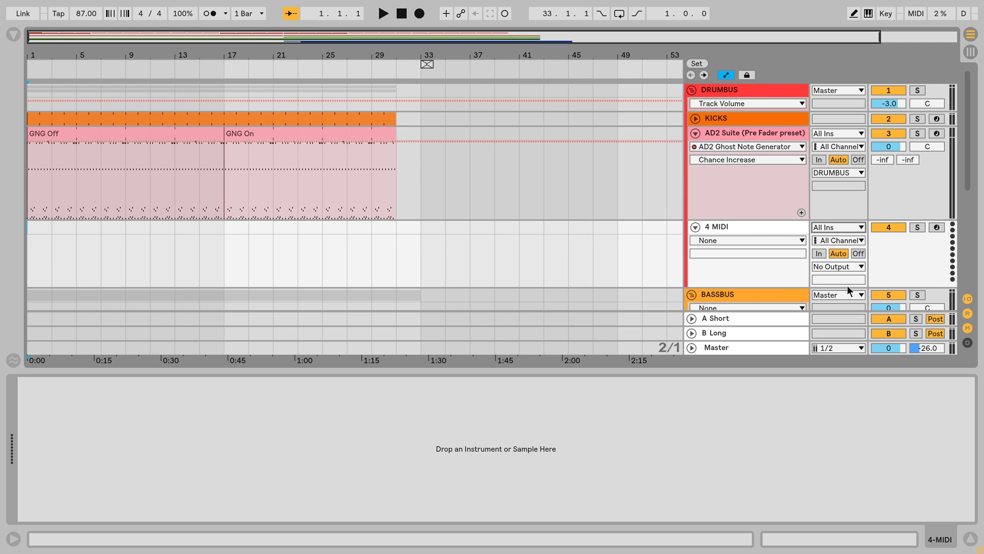
pyautogui.click(938, 229)
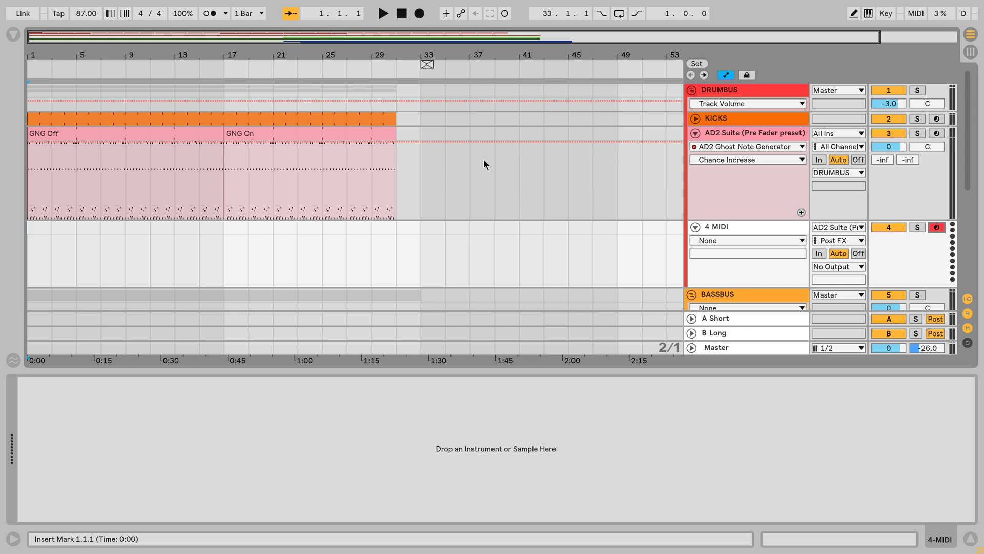
# Record the AD2 Suite's MIDI output onto the 4 MIDI track from bar 17 and show the AD2 Suite's devices
pyautogui.click(222, 231)
pyautogui.press('+')
pyautogui.press('+')
pyautogui.press('+')
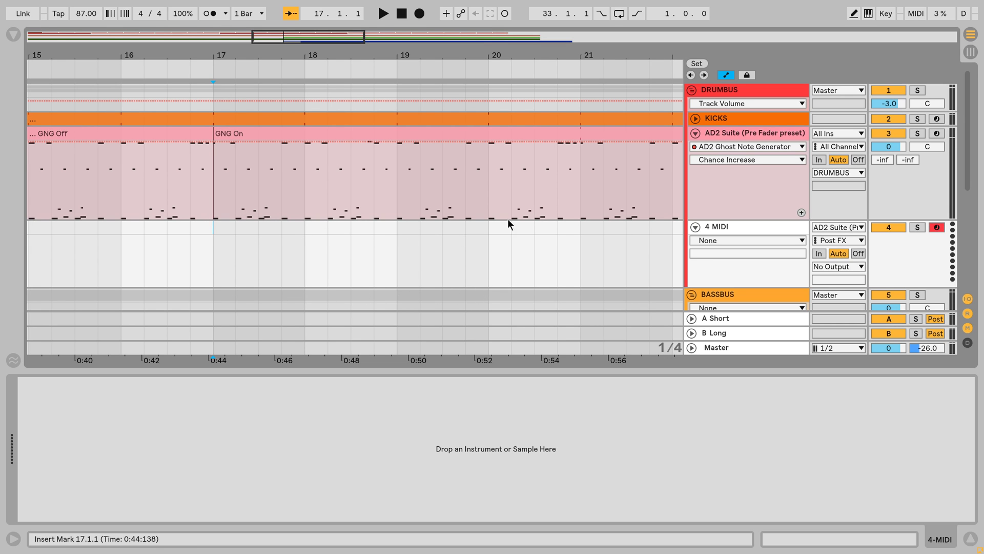
pyautogui.click(422, 15)
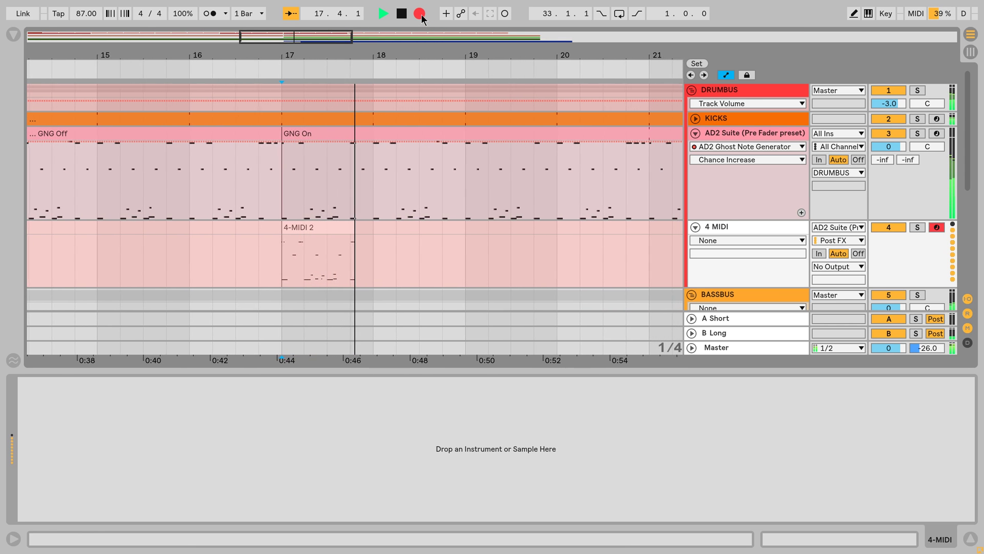
pyautogui.moveTo(418, 54); pyautogui.dragTo(418, 77)
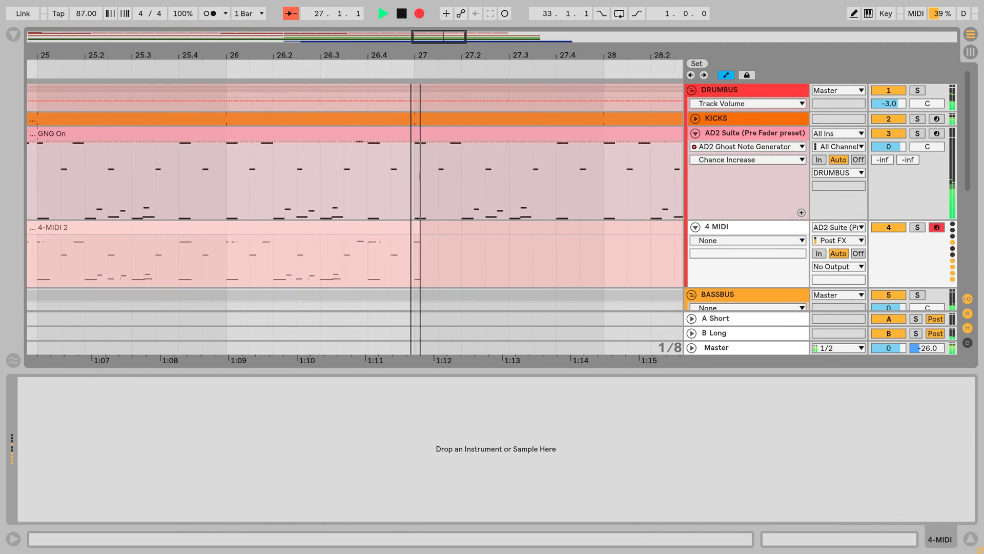
pyautogui.moveTo(411, 55); pyautogui.dragTo(411, 3)
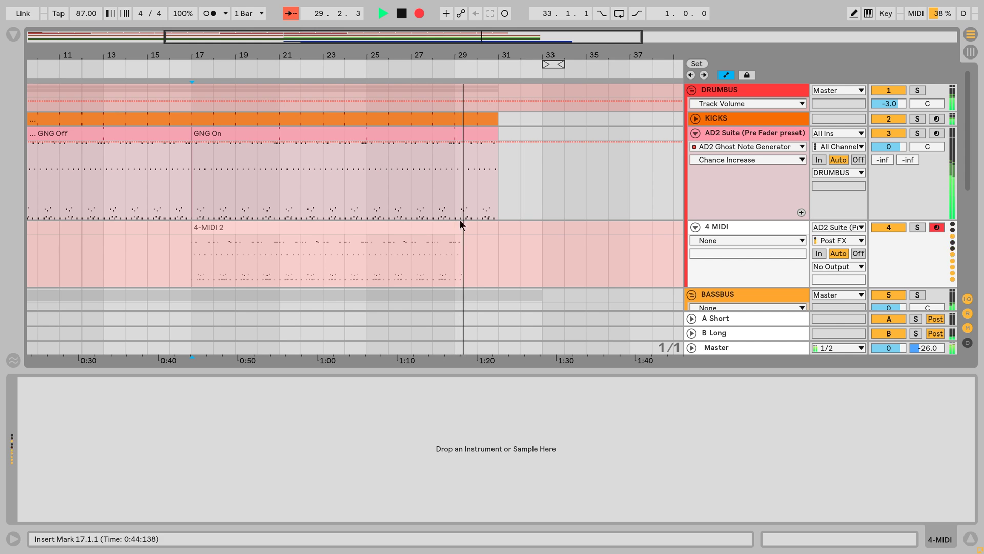
pyautogui.click(712, 133)
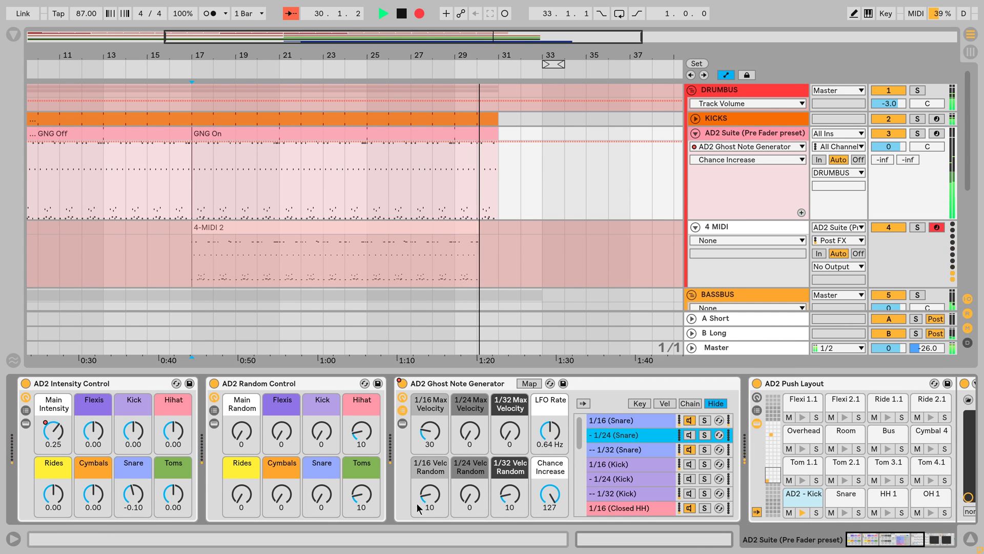